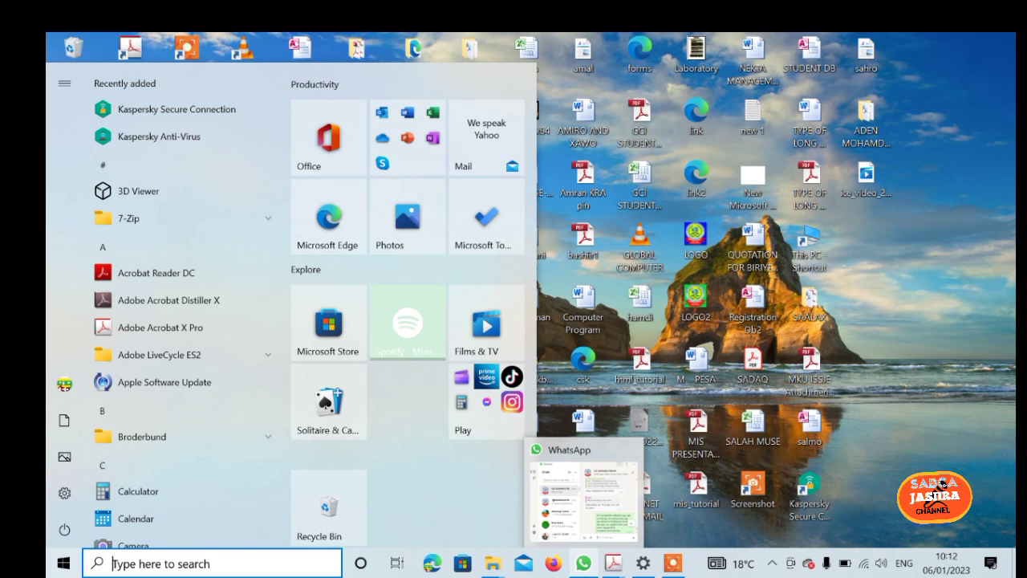
Find and open Microsoft Excel 2010, and dismiss the Office Activation Wizard to reach the blank workbook.
text(ECE)
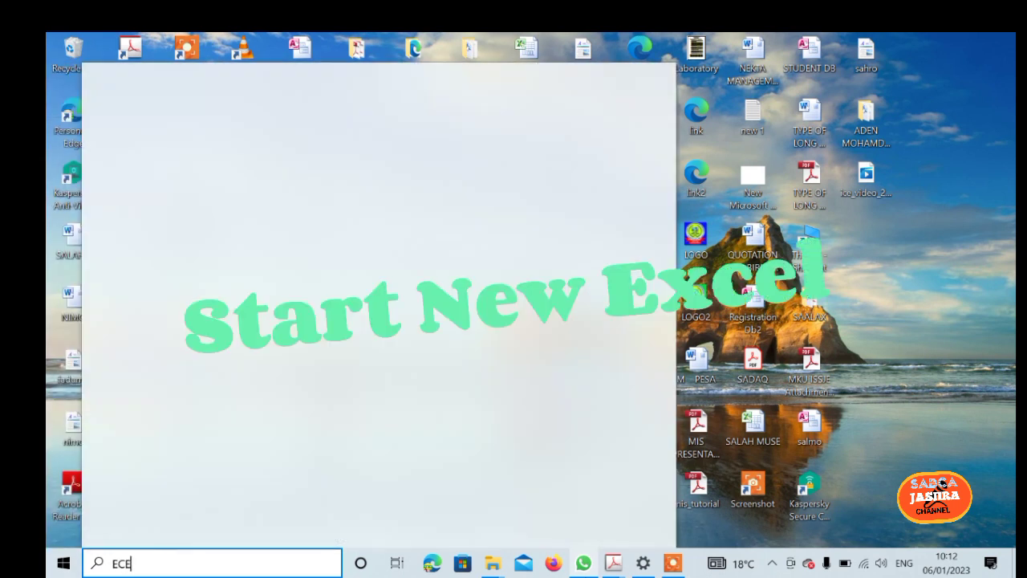
key(BackSpace)
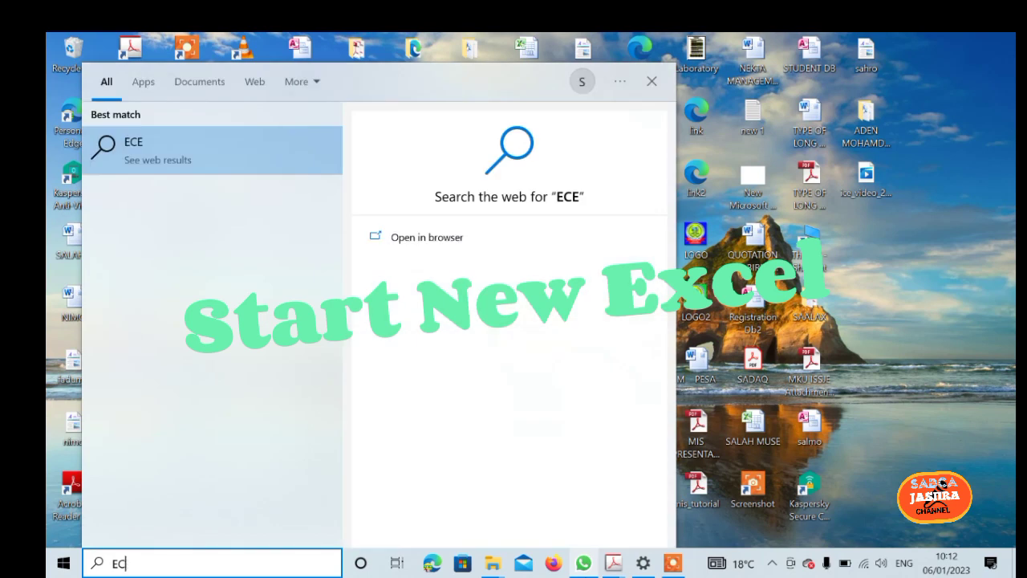
key(BackSpace)
key(BackSpace)
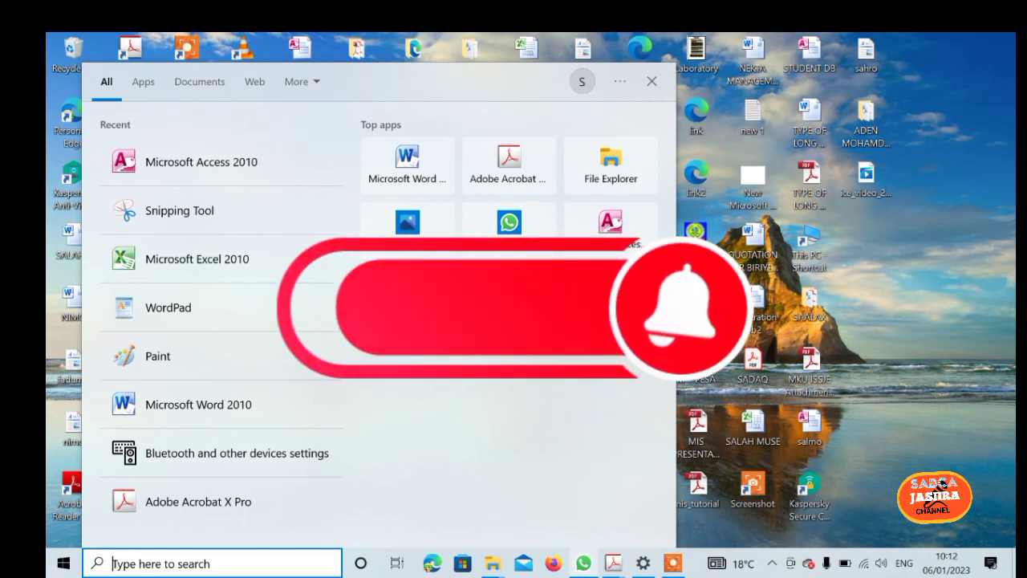
text(excel)
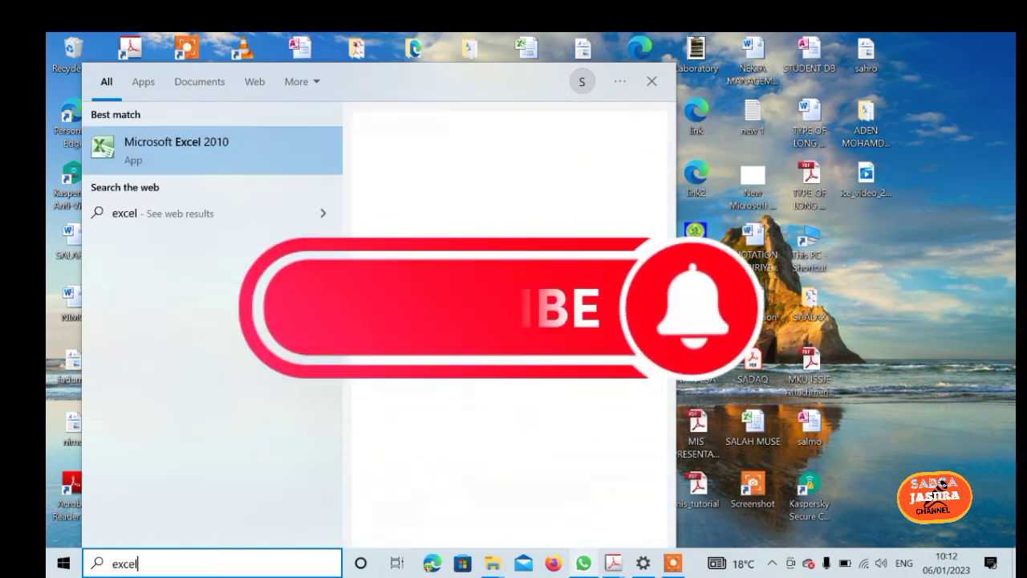
click(251, 155)
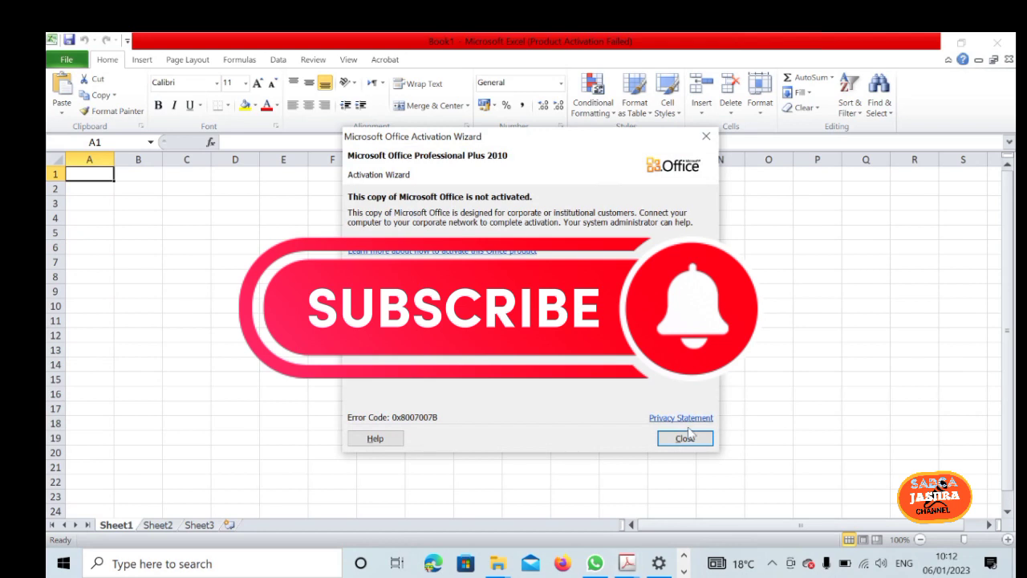
click(685, 438)
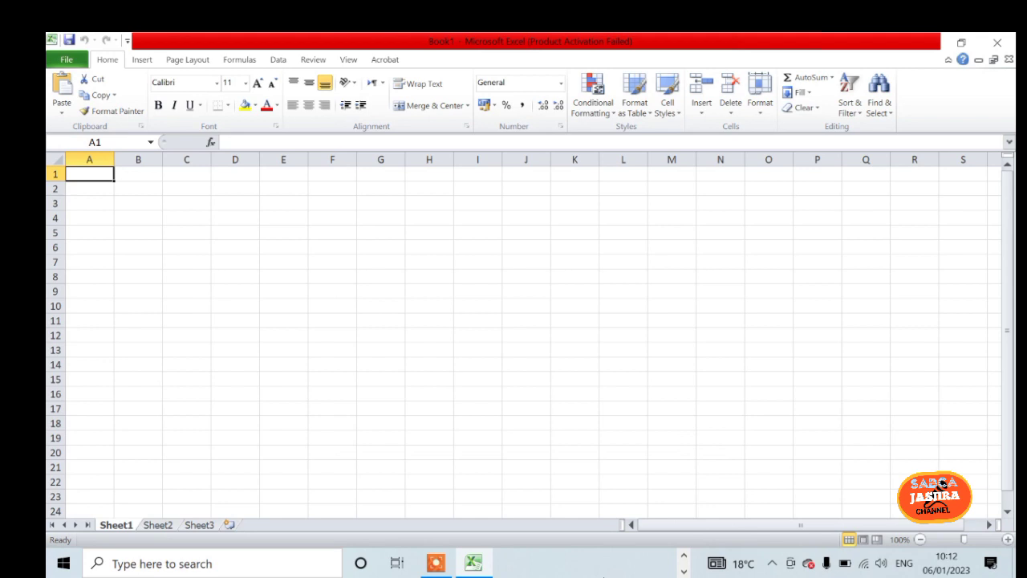
Enter the headings STOCK ITEMS, COST PRICE and MARKUP in cells A1 to C1.
text(ST)
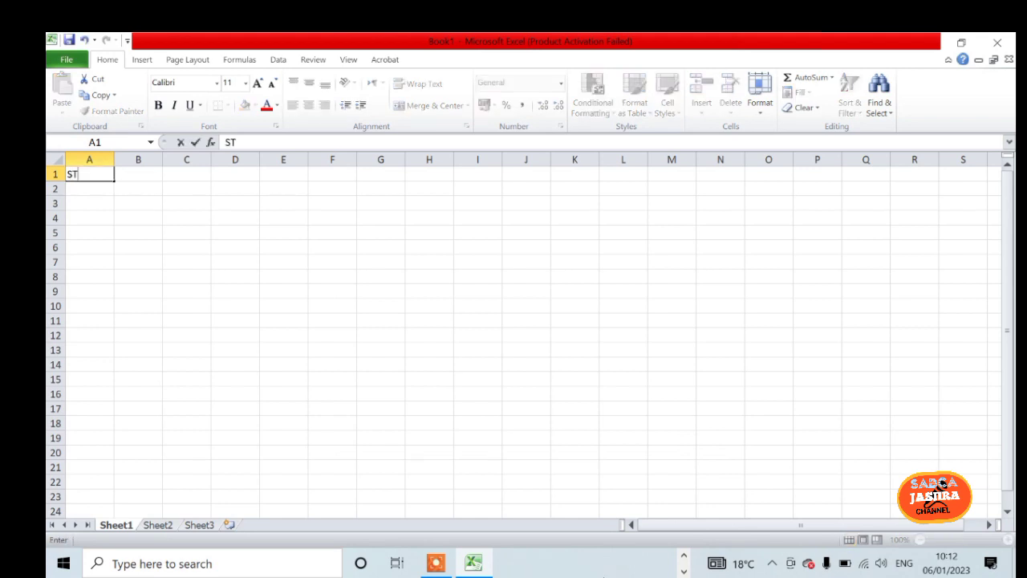
text(OCK ITEMS)
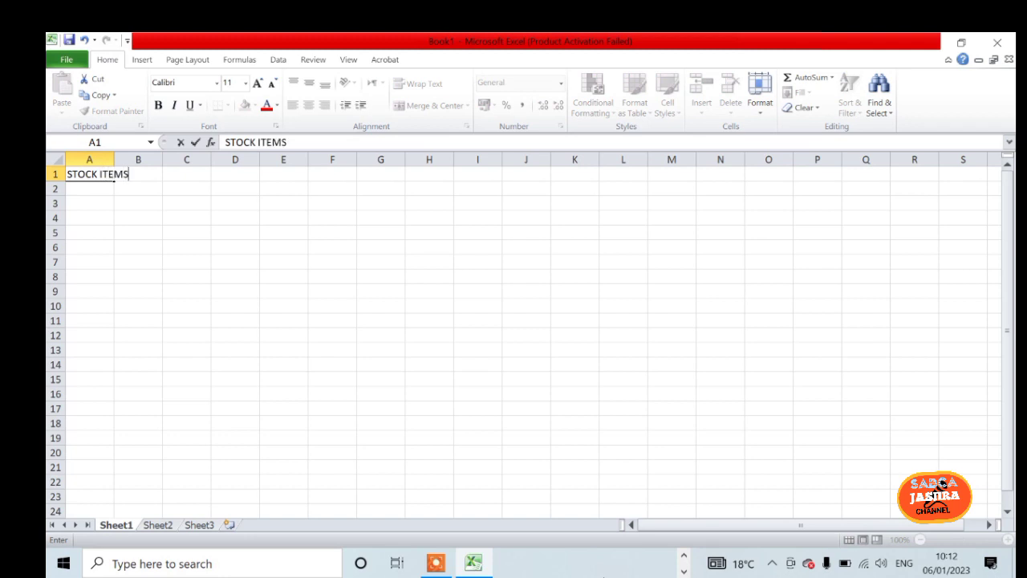
key(Tab)
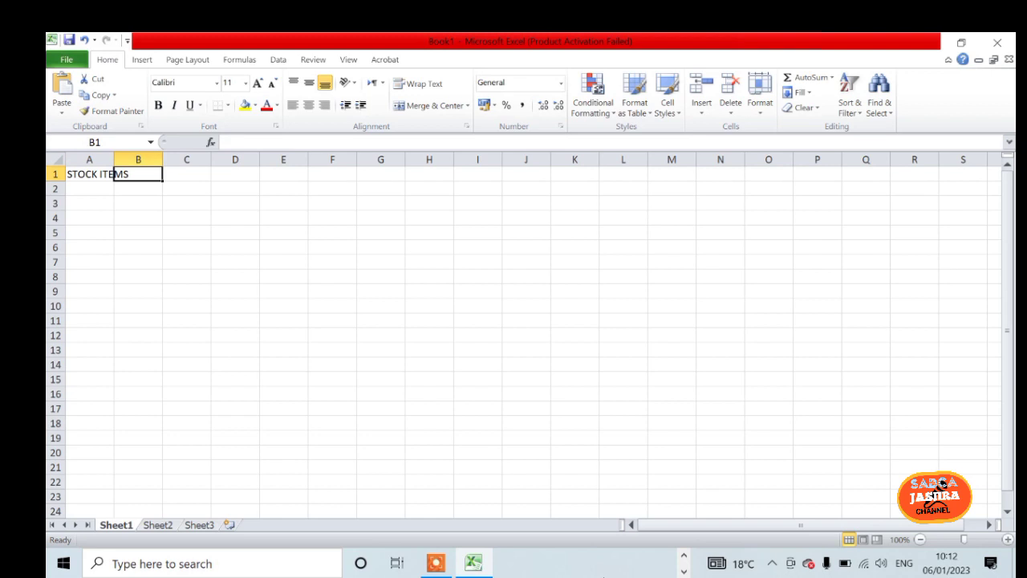
text(COS)
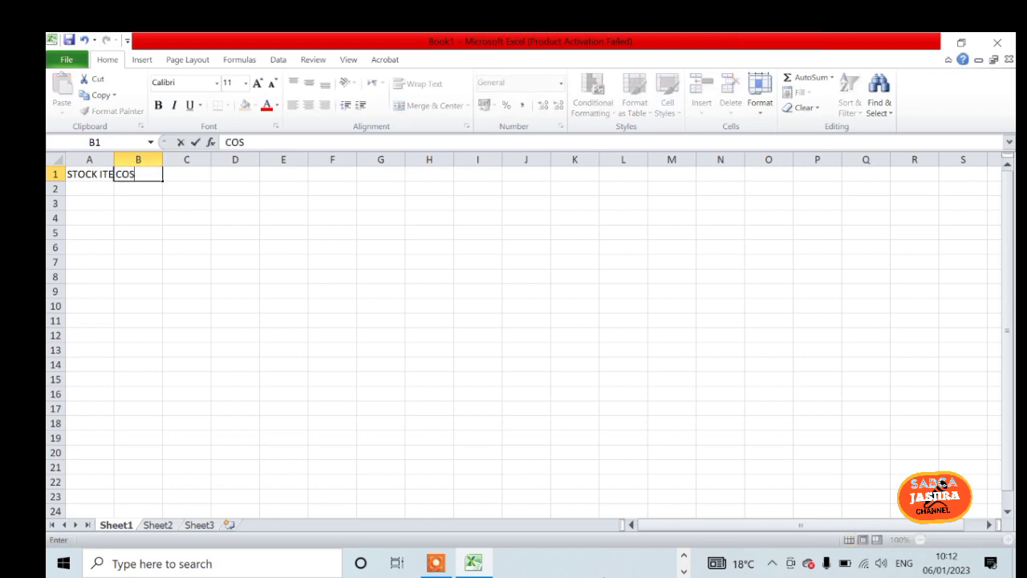
text(T PRICE)
key(Tab)
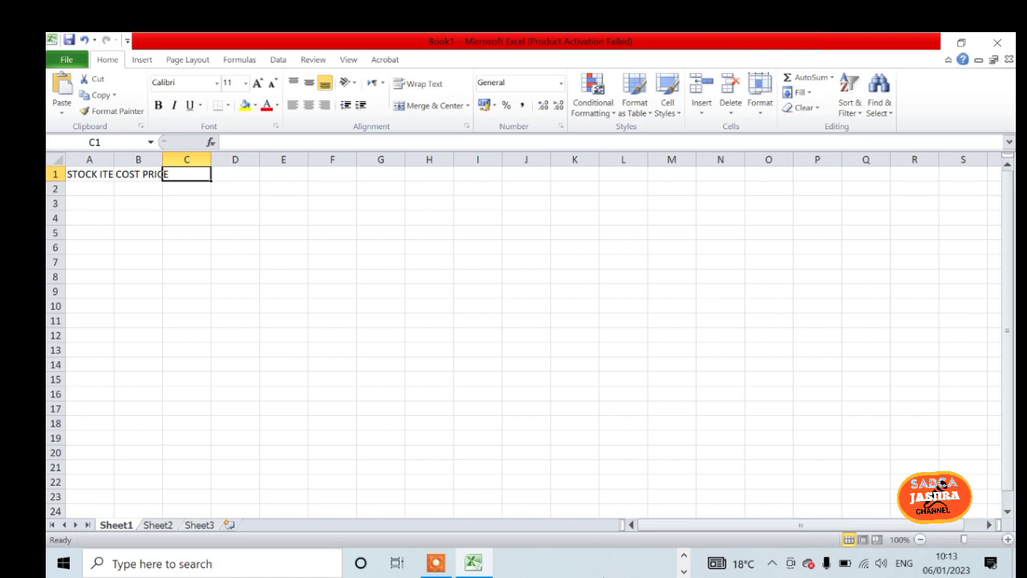
text(MARK)
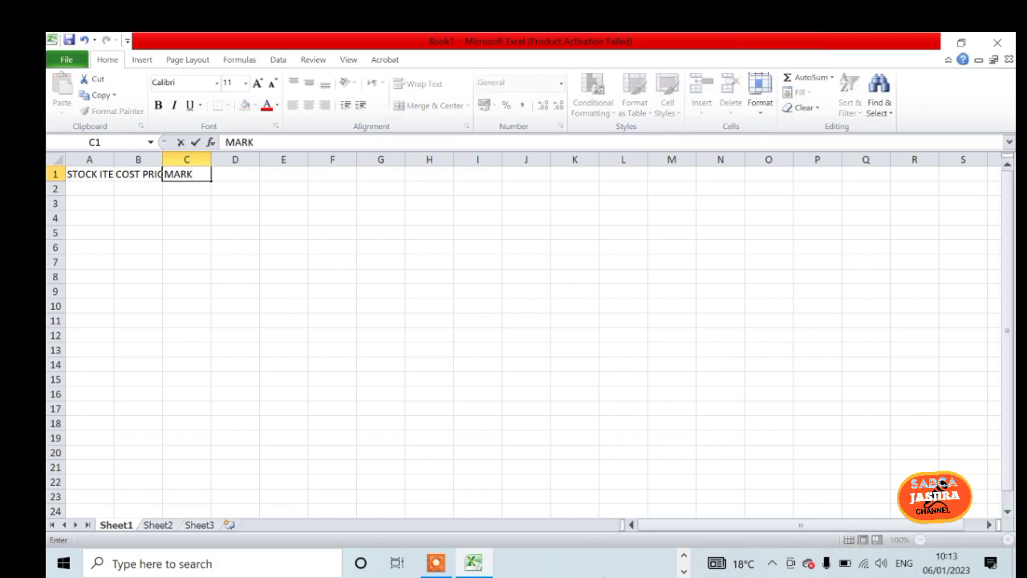
text(UP)
key(Tab)
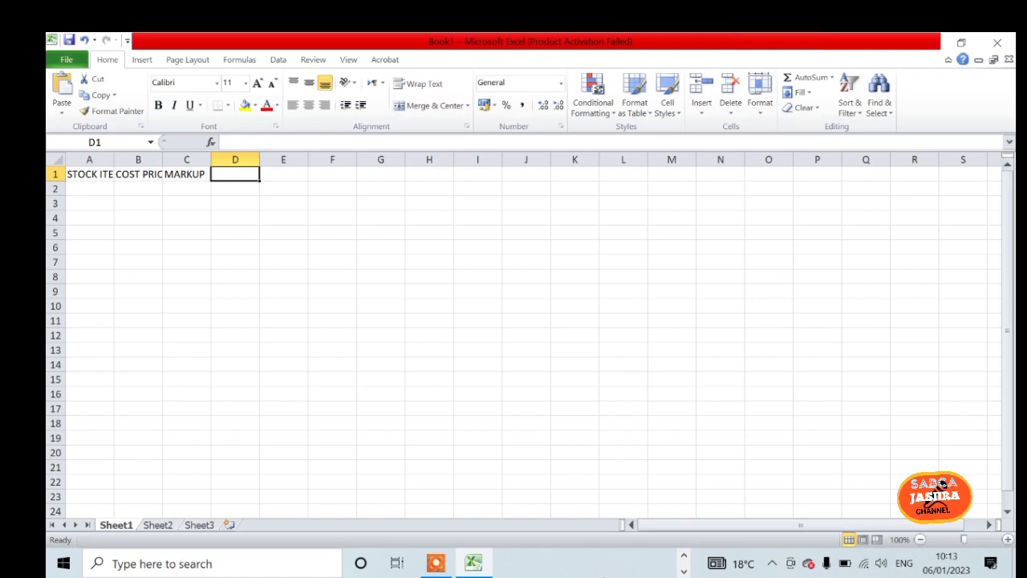
Continue the header row with RETAIL PRICE in D1 and VAT in E1.
text(RET)
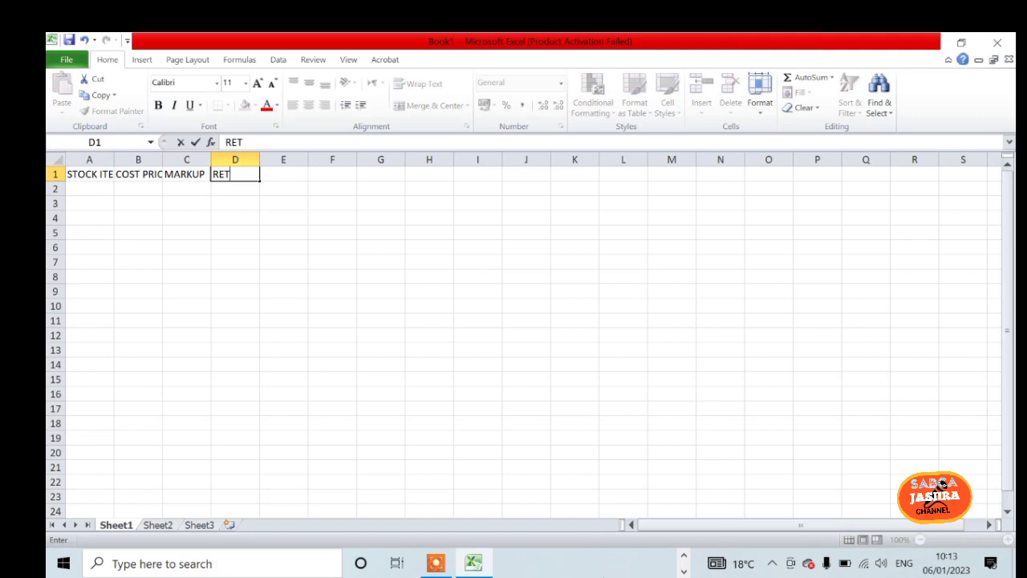
text(AIL PRICE)
key(Tab)
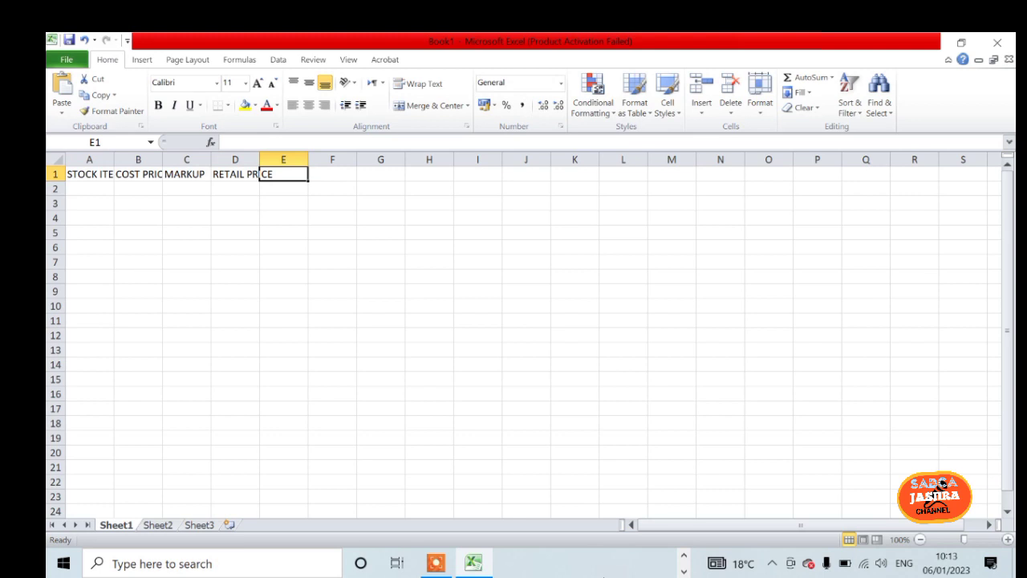
text(VAT)
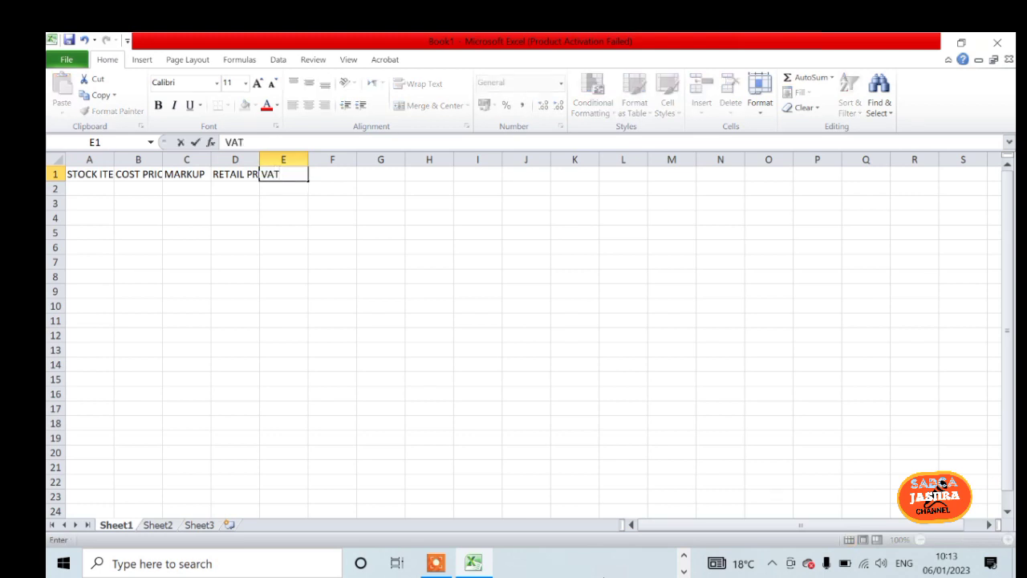
key(Tab)
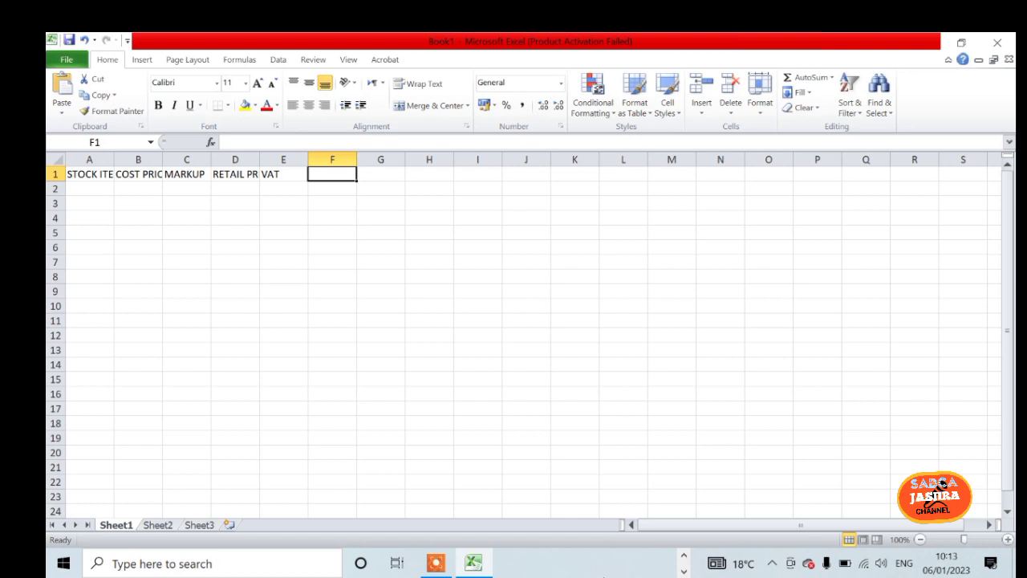
Complete the header row with SELLING PRICE in F1 and DISCOUNTED PRICE in G1.
text(SE)
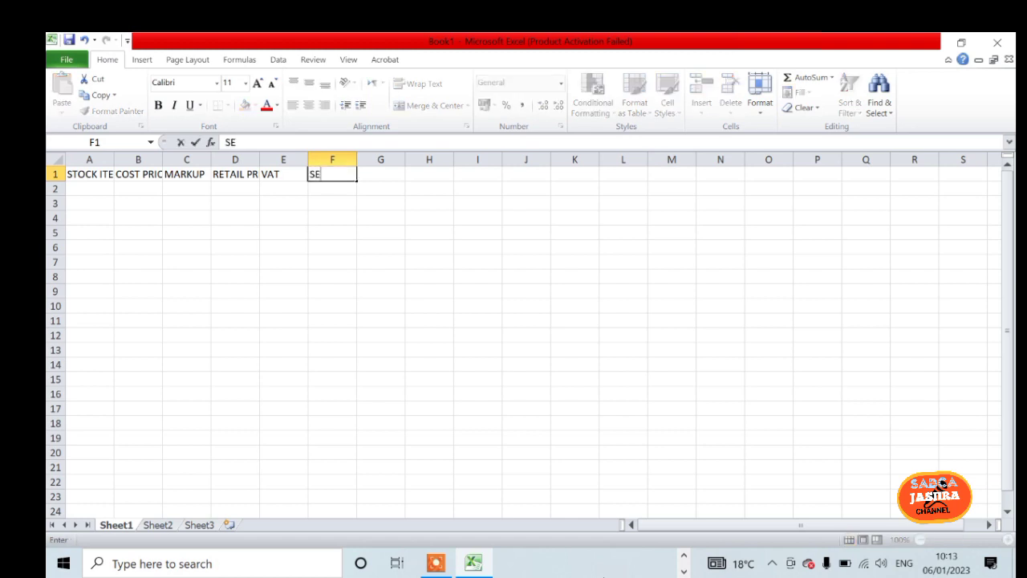
text(LLING PRICE)
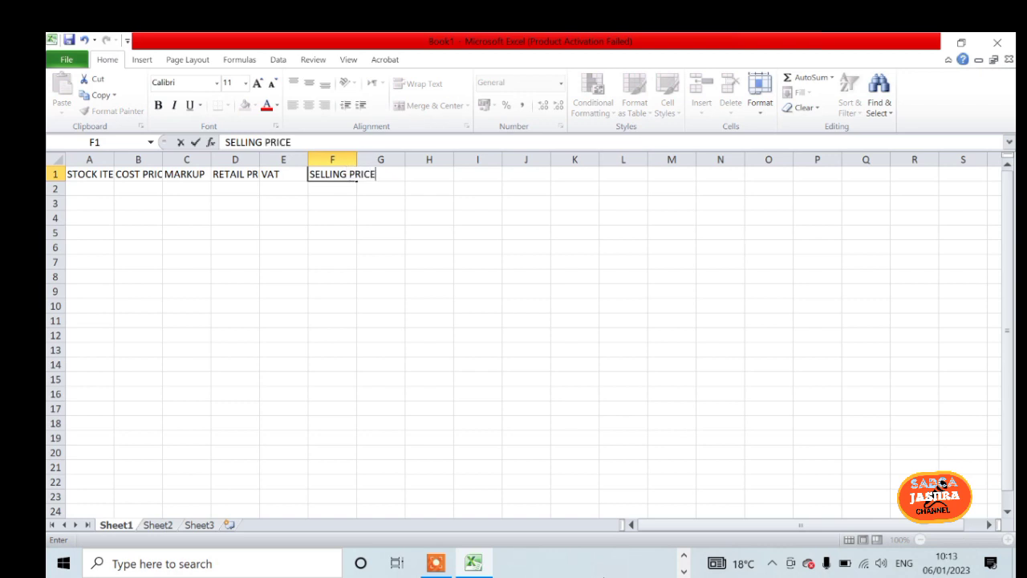
key(Tab)
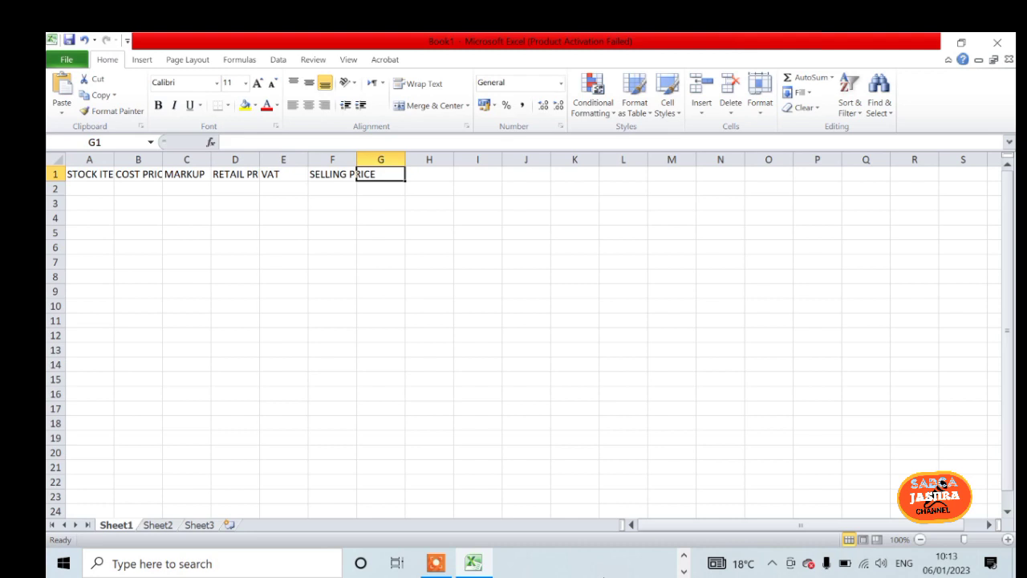
text(DI)
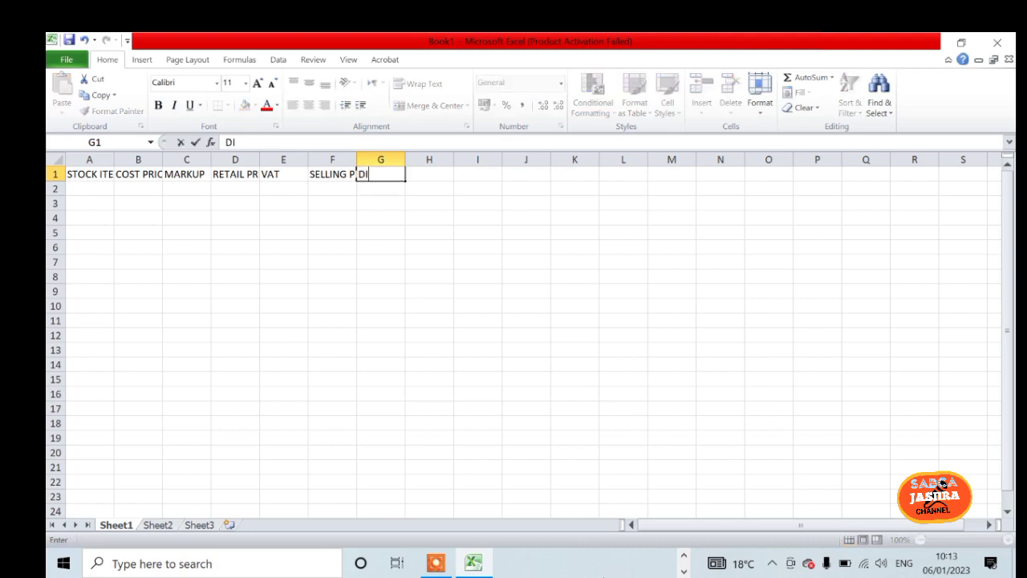
text(SCOUNTED)
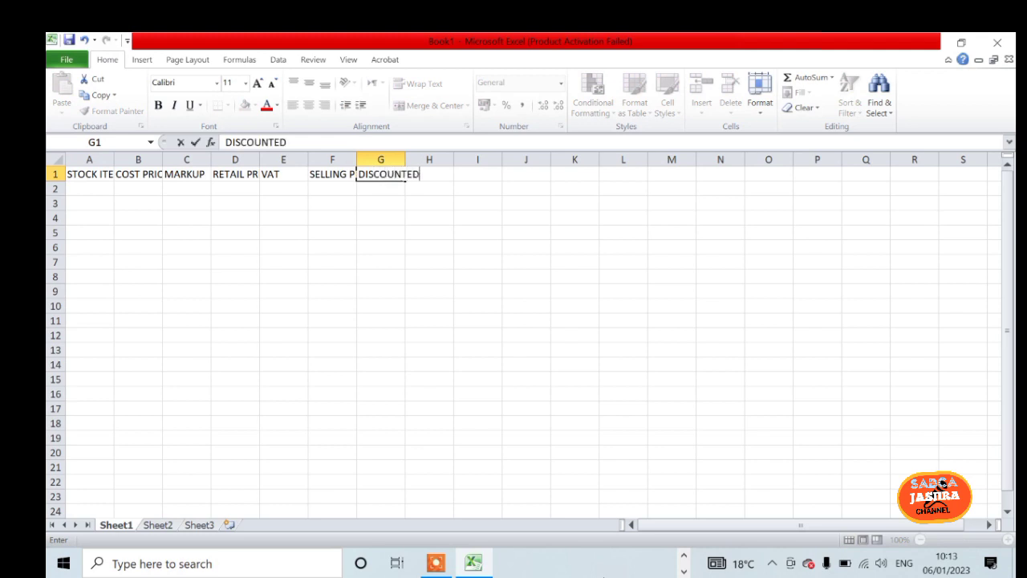
text( PRICEW)
key(BackSpace)
key(Return)
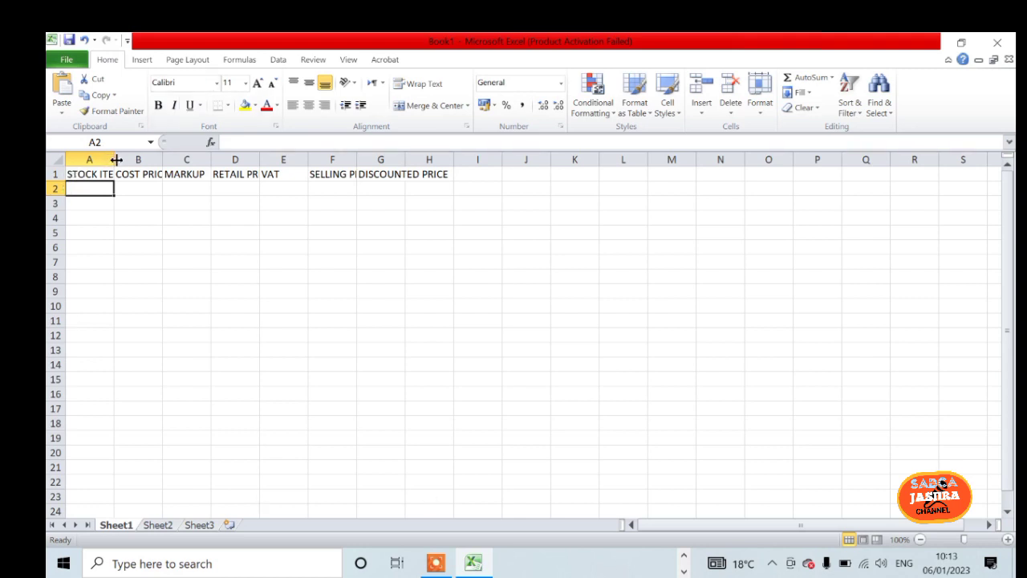
Widen columns A, B and G to fit their STOCK ITEMS, COST PRICE and DISCOUNTED PRICE headings.
drag(116, 159, 132, 159)
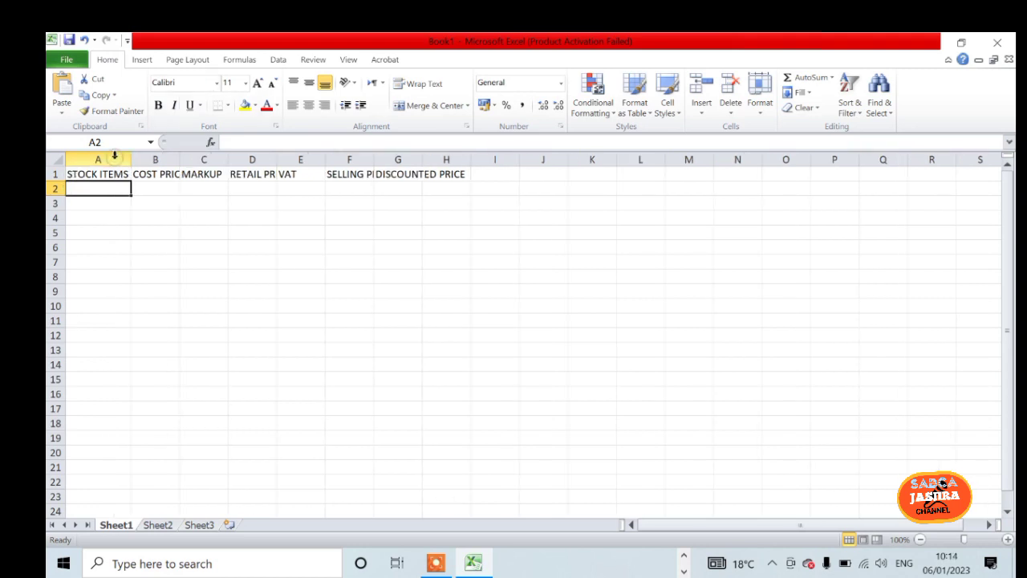
double_click(180, 158)
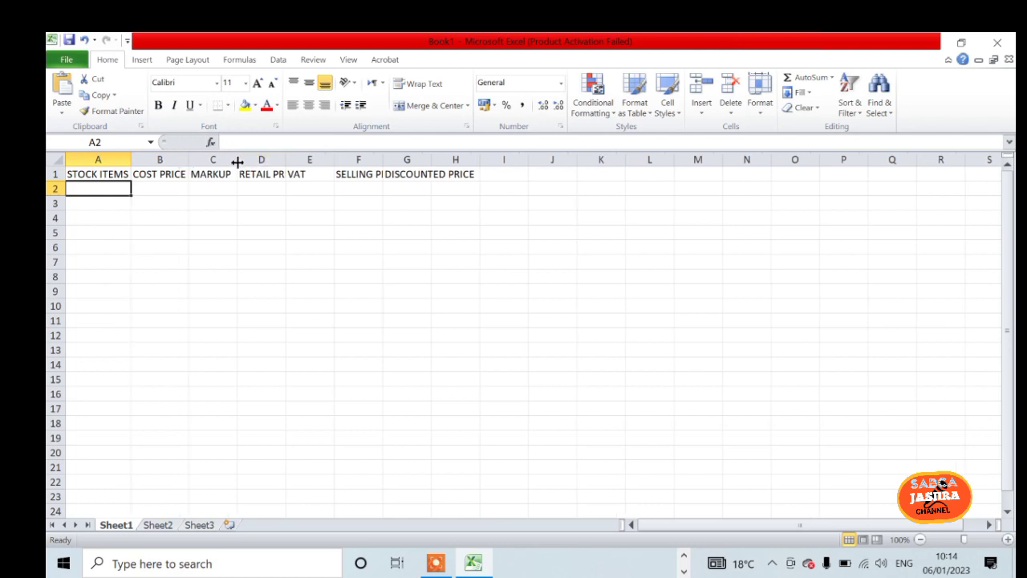
double_click(431, 159)
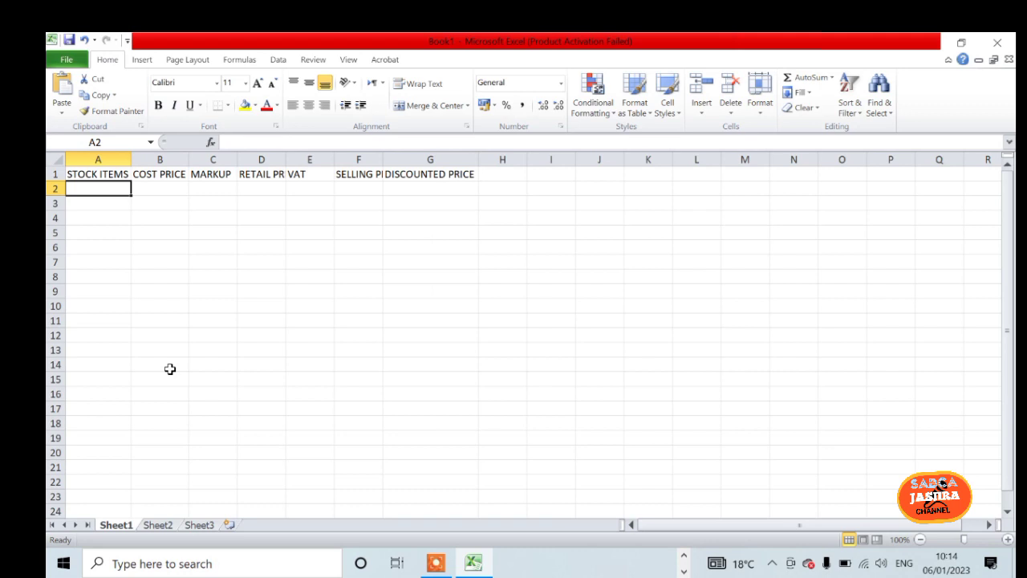
Enter the first stock item in row 2: DESK with a cost price of 1500.
text(DESK)
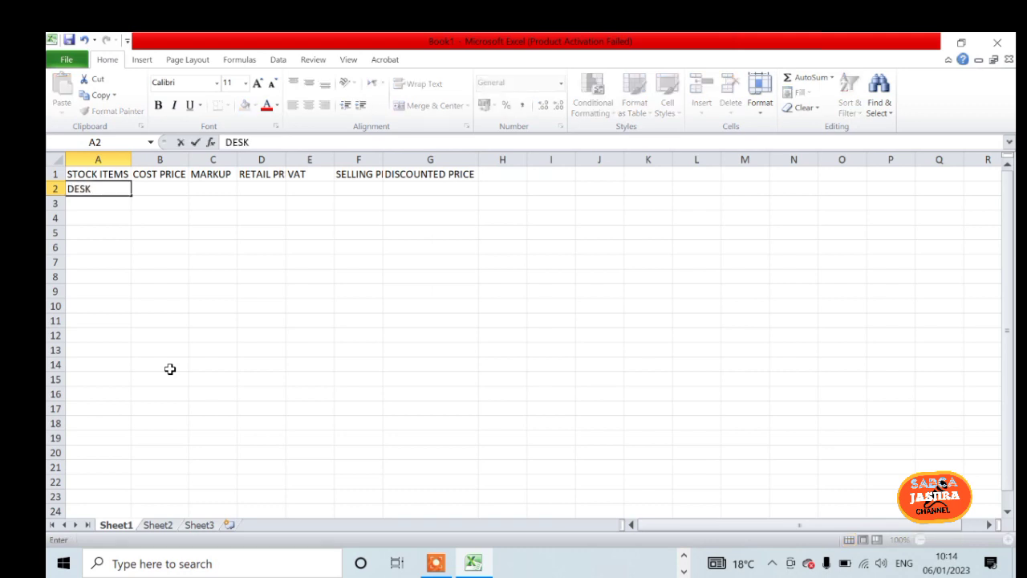
key(Tab)
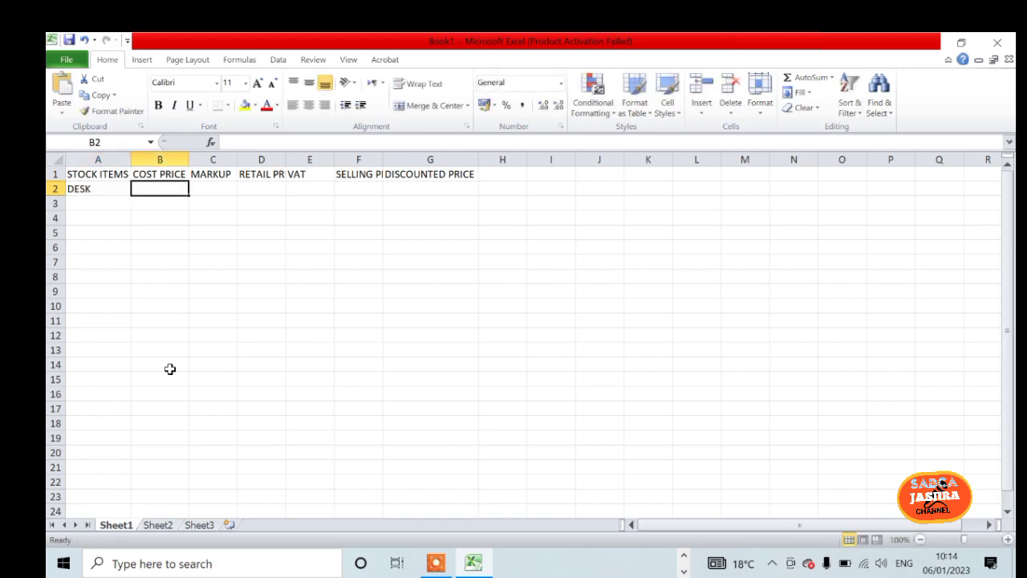
text(15)
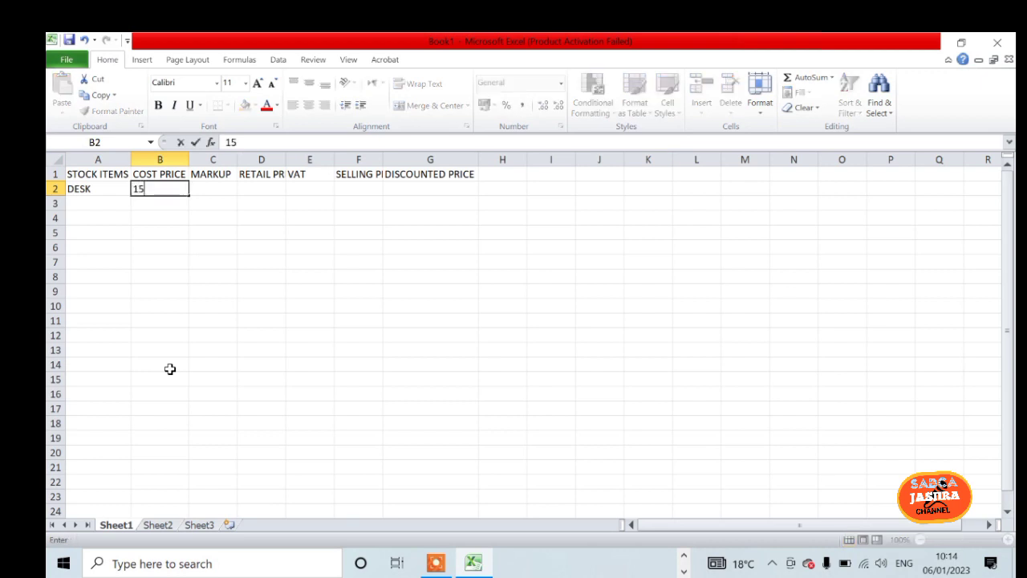
text(00)
key(Return)
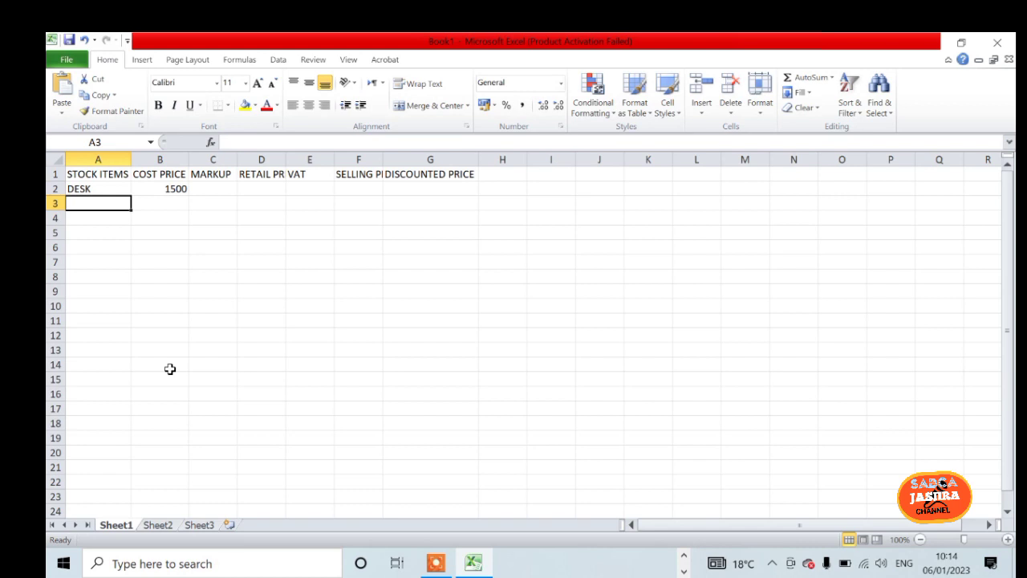
Enter CHAIR 600 in cell A3 below DESK.
text(CHA)
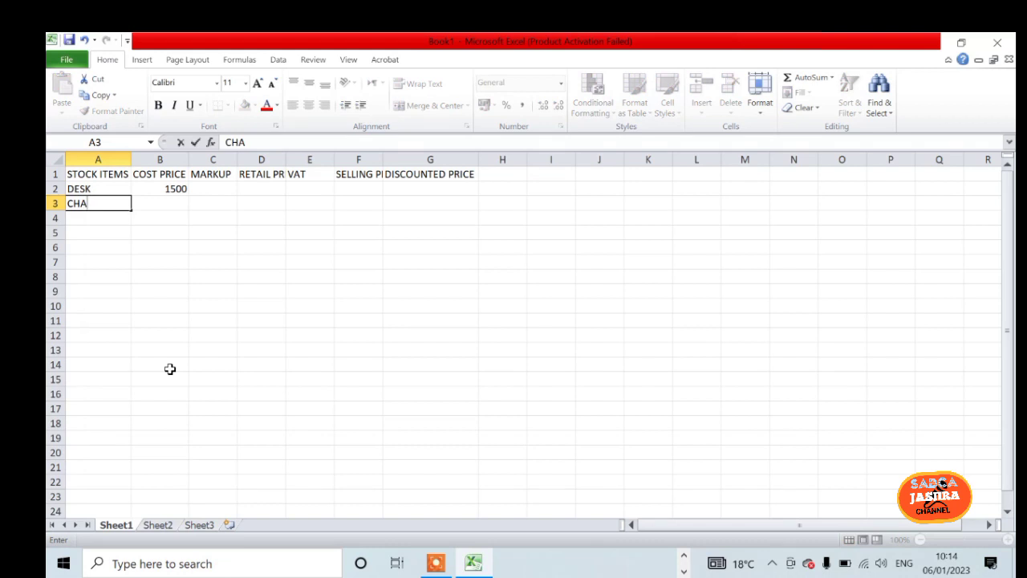
text(IR 600)
key(Return)
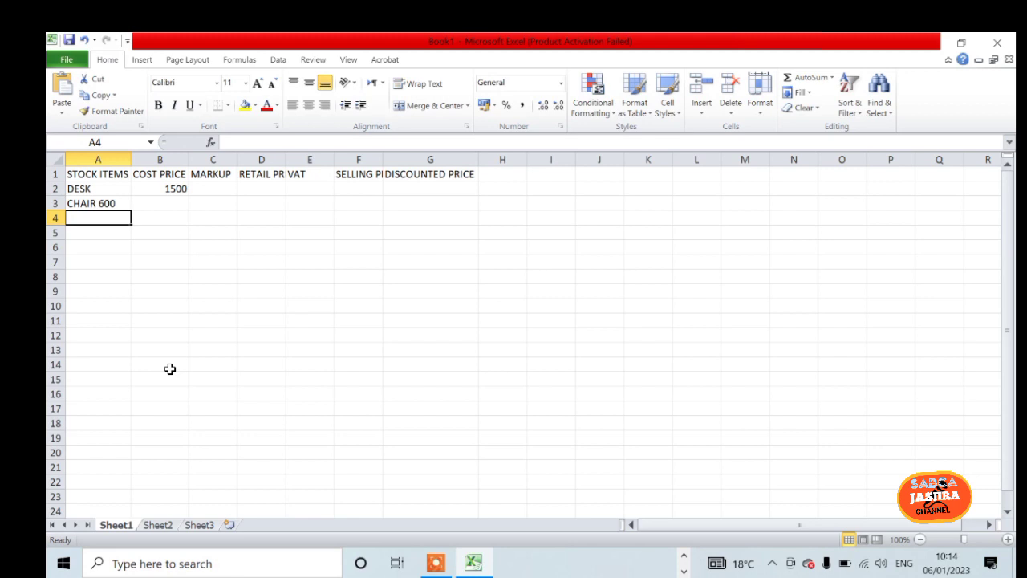
Enter FILING CABINET as the stock item in cell A4, correcting the spelling.
text(FILL)
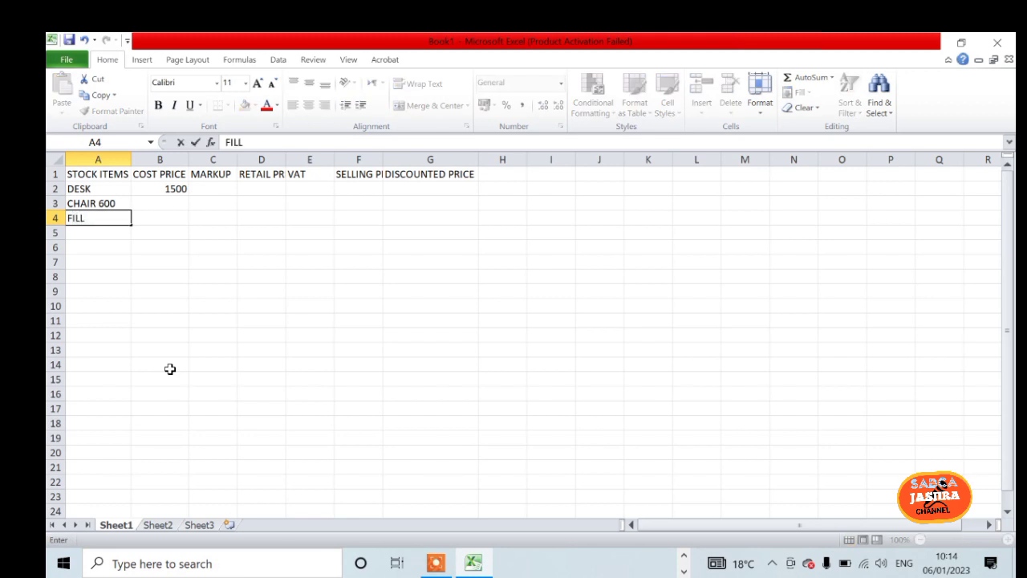
key(BackSpace)
text(ING)
text( CABIN)
text(ETS)
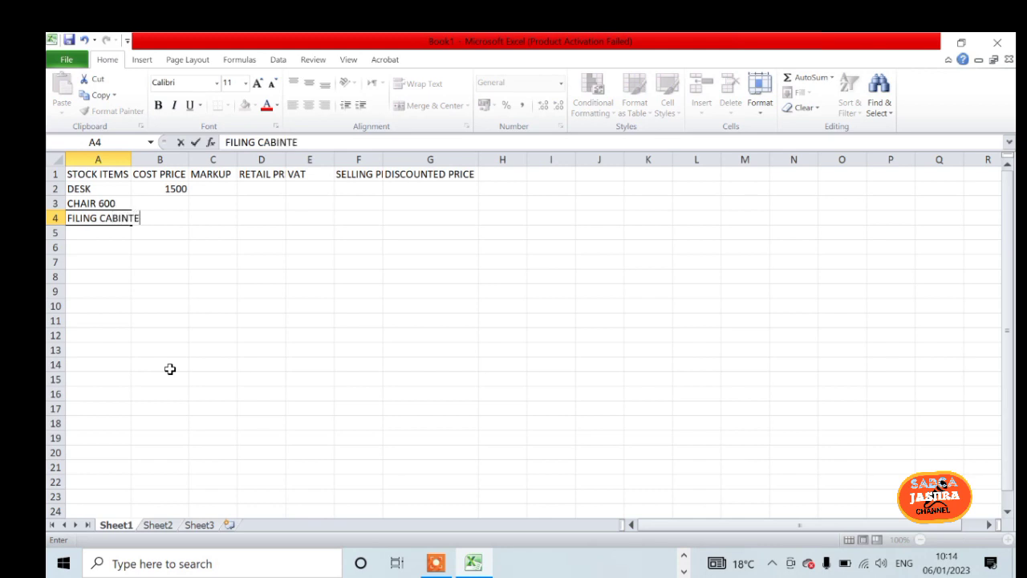
key(BackSpace)
key(BackSpace)
key(BackSpace)
text(ET)
key(Return)
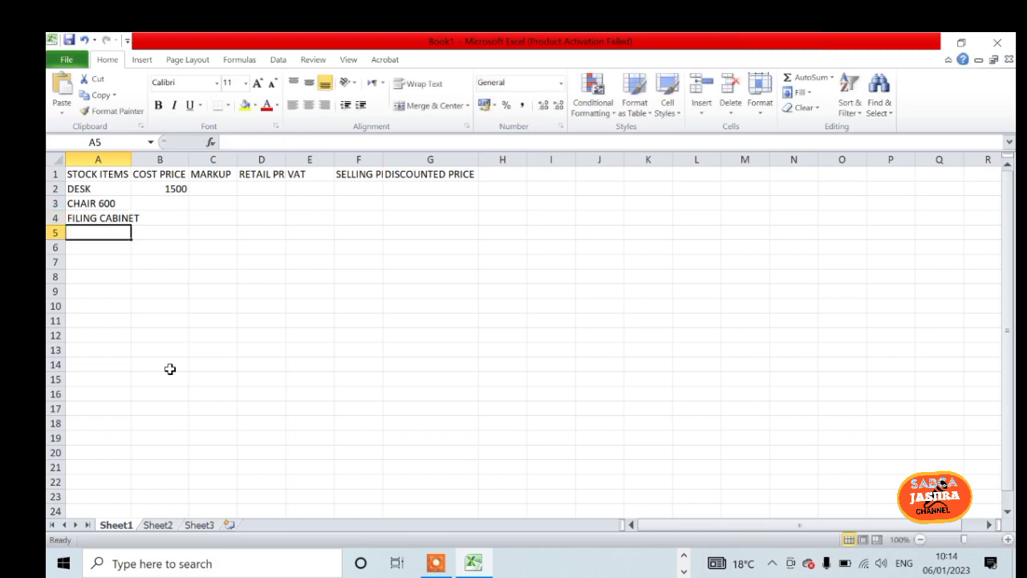
Enter BOOKCASE as the stock item in A5 and the cost prices 600, 1000 and 800 in cells B3 to B5.
text(BOOKCASE)
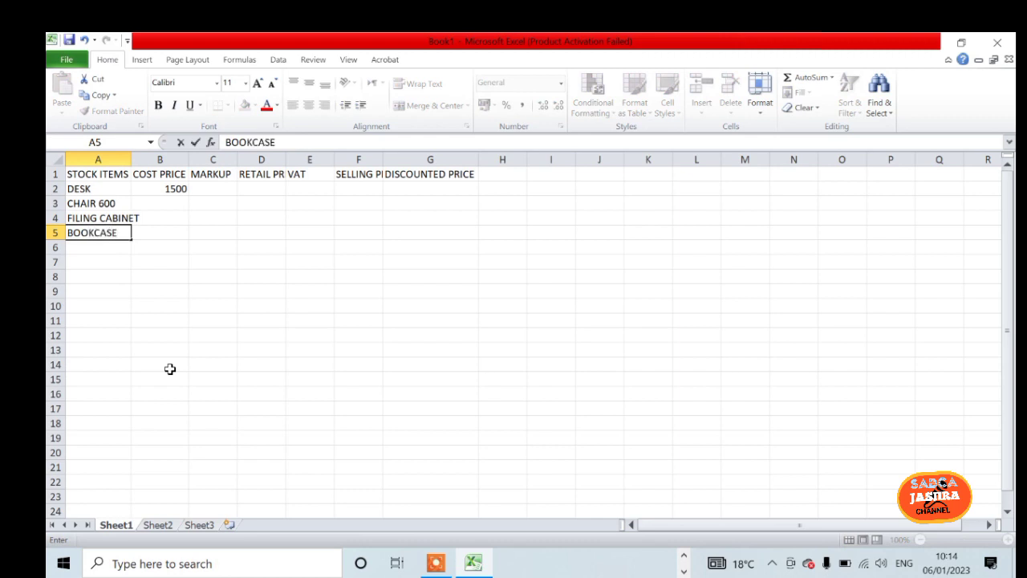
click(161, 204)
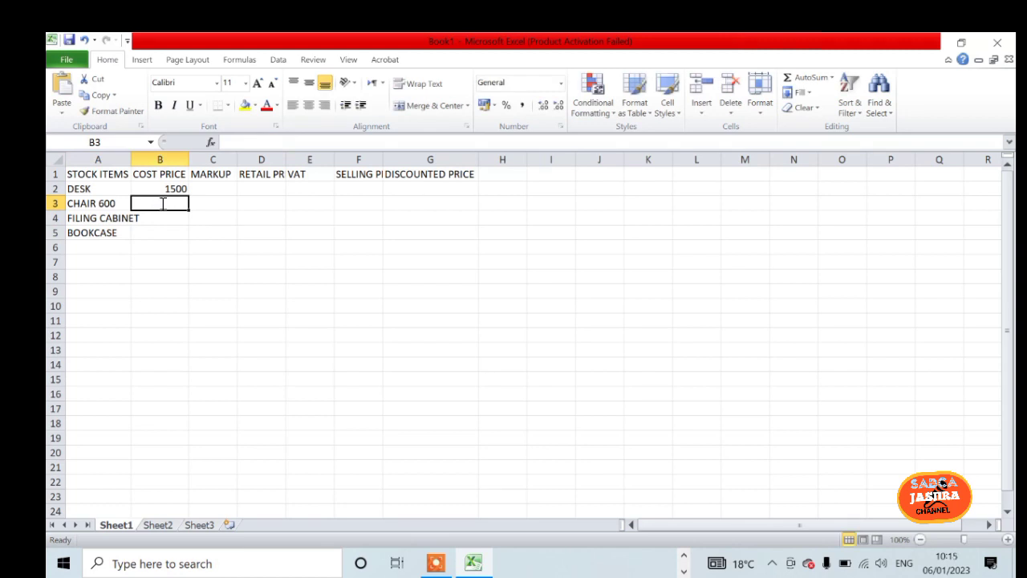
text(600)
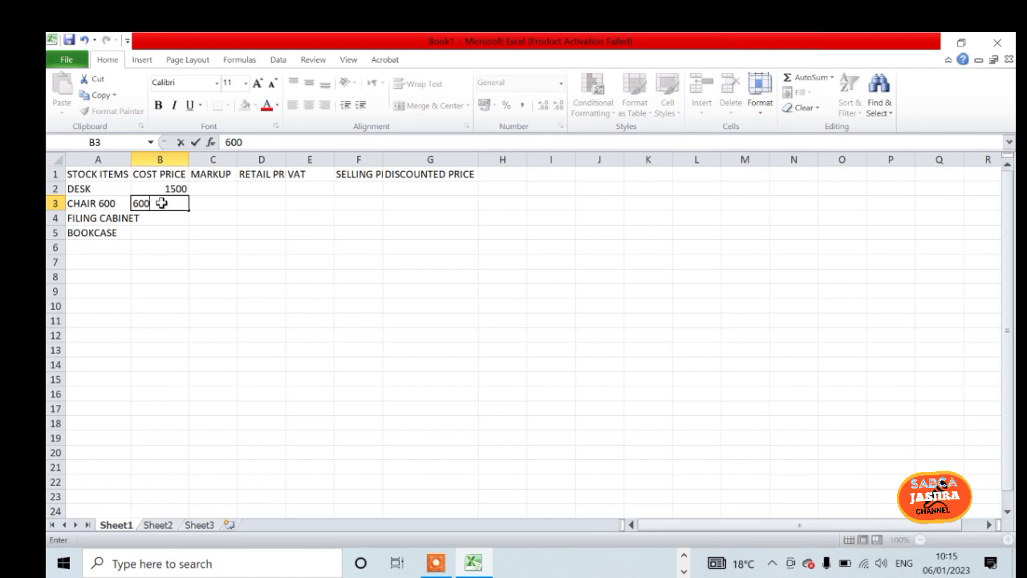
key(Return)
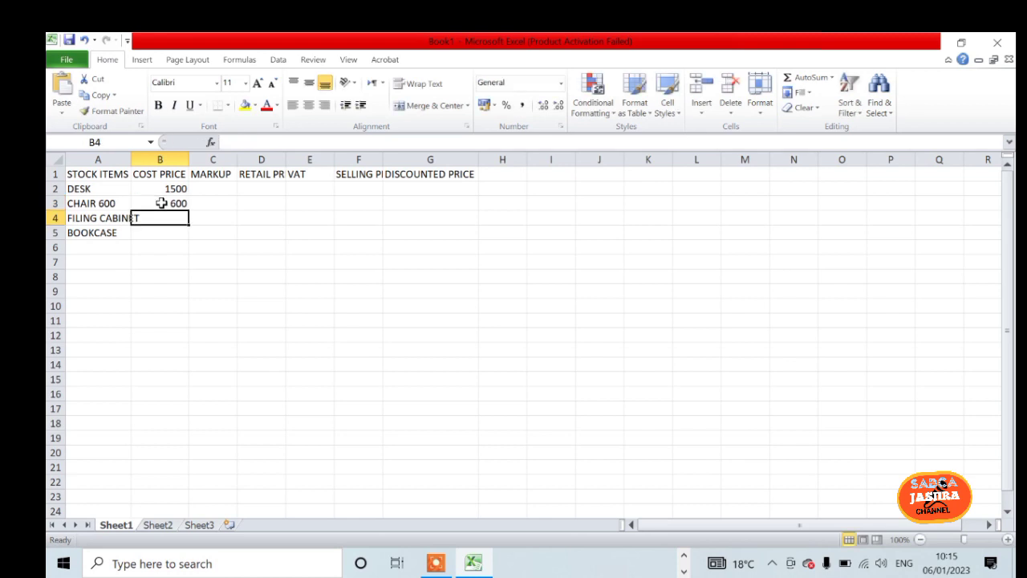
text(1000)
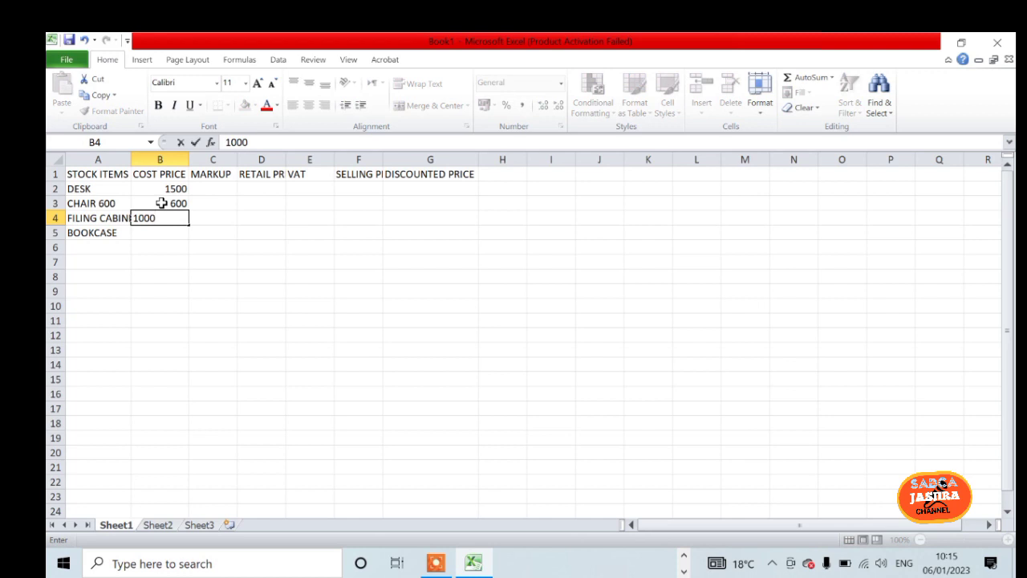
key(Return)
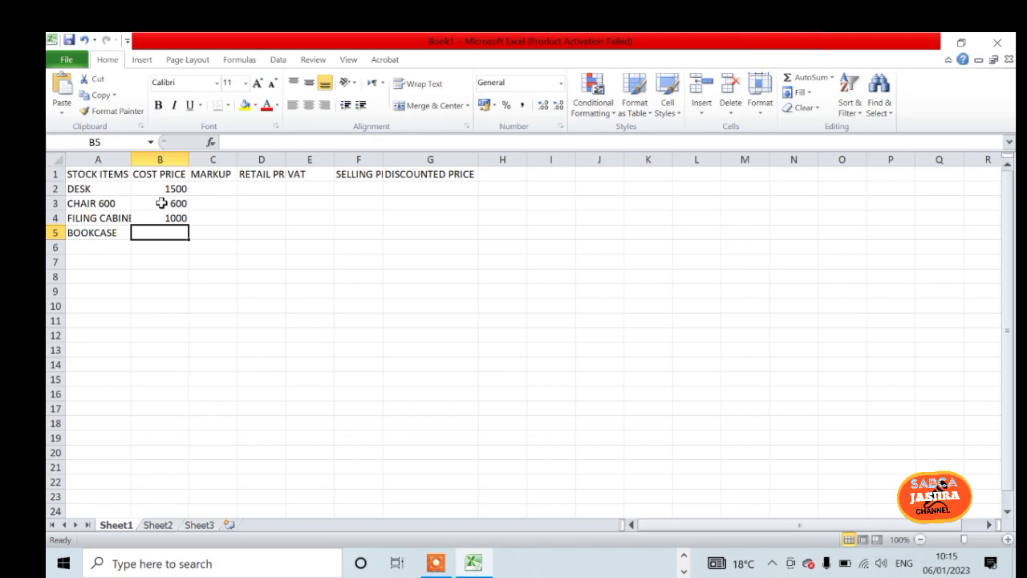
text(800)
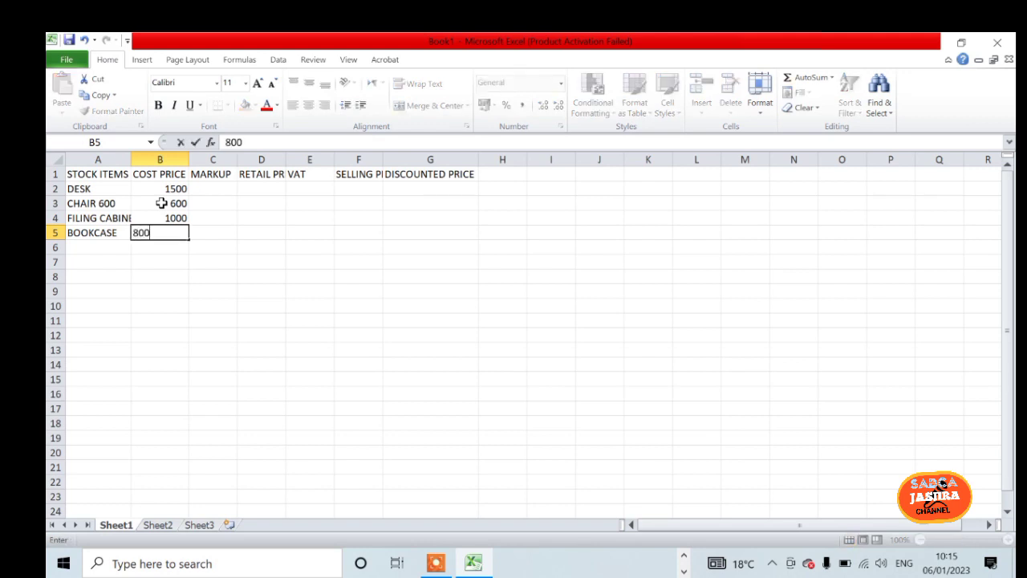
key(Return)
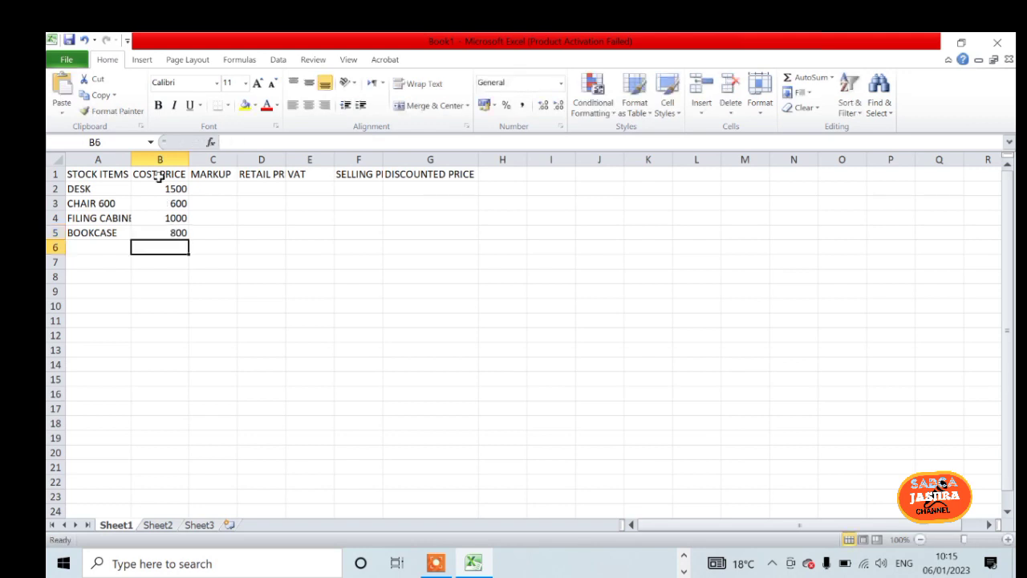
Remove the number 600 from cell A3 so the stock item reads only CHAIR.
double_click(93, 204)
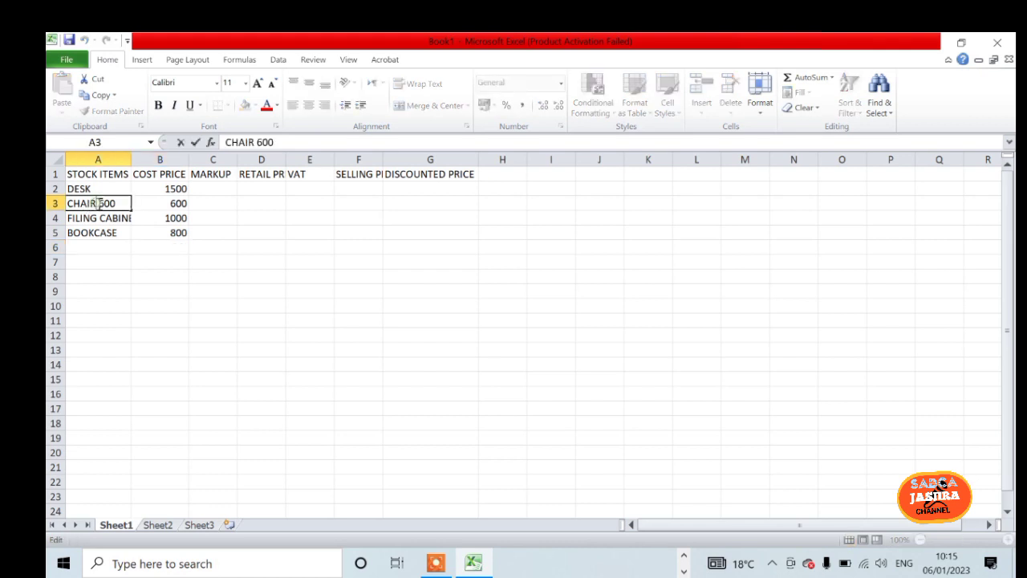
key(BackSpace)
key(Delete)
key(Delete)
key(Delete)
key(Return)
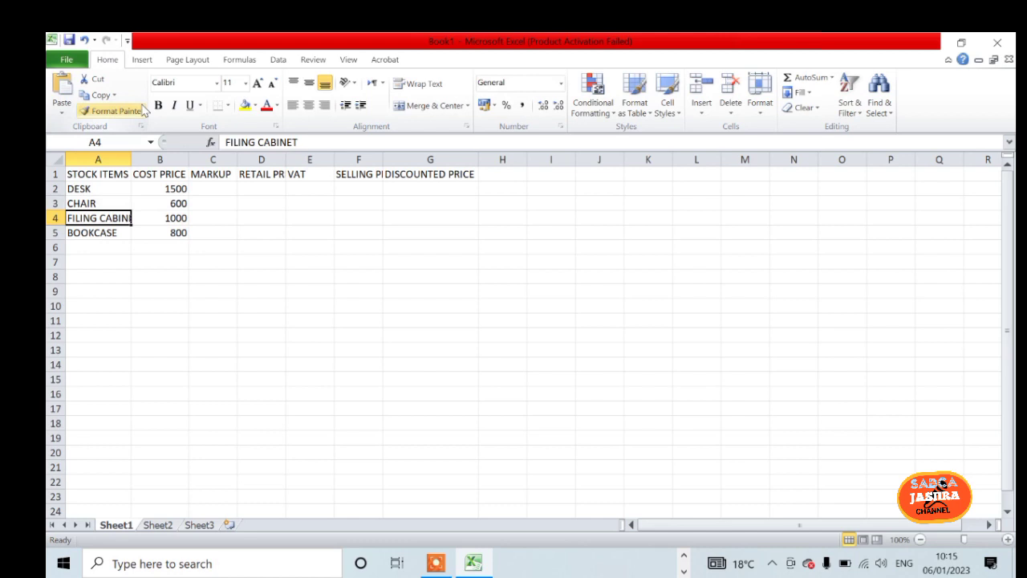
Calculate the DESK markup in cell C2 with the formula =B2*25%.
click(235, 234)
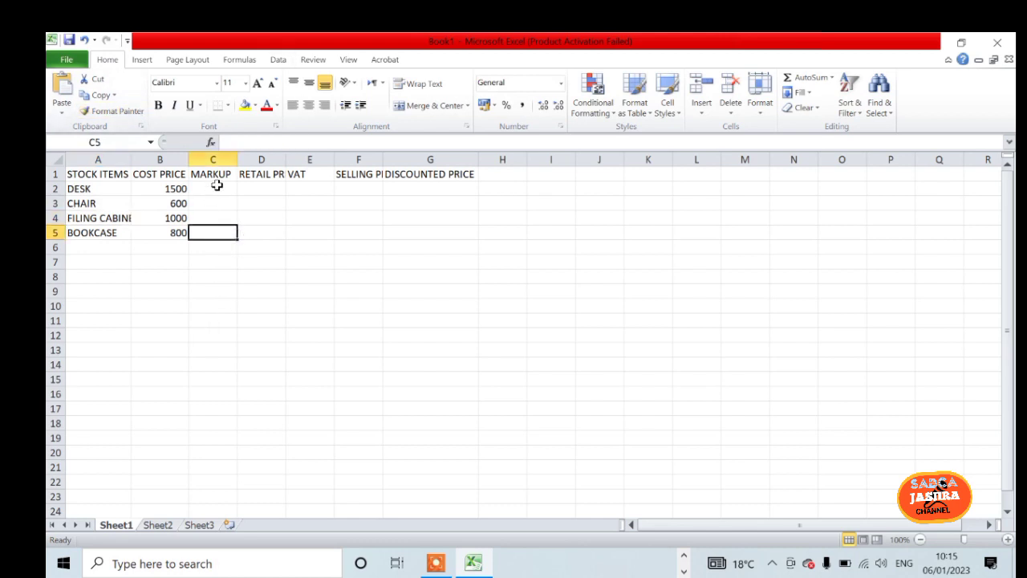
click(214, 187)
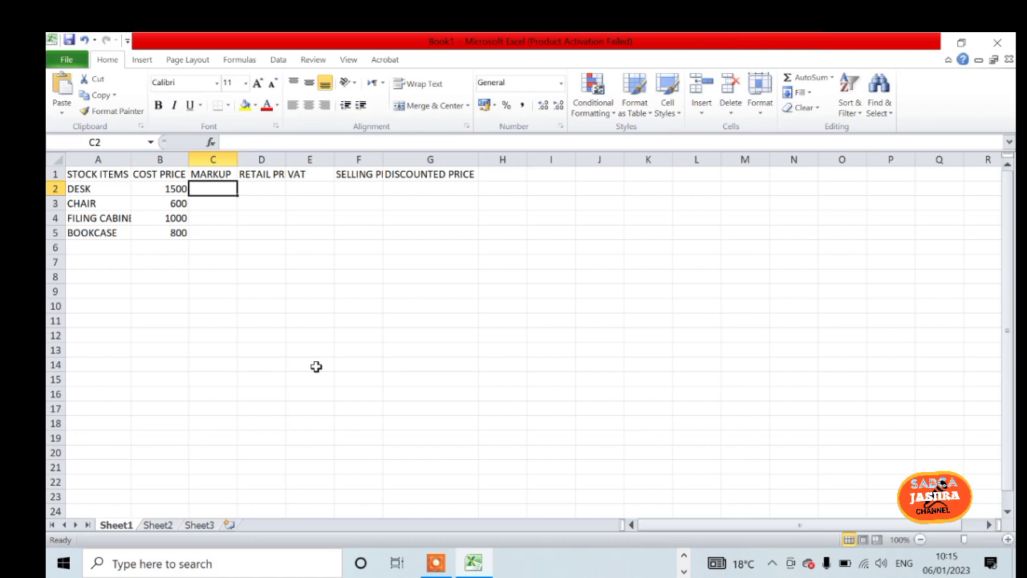
text(=)
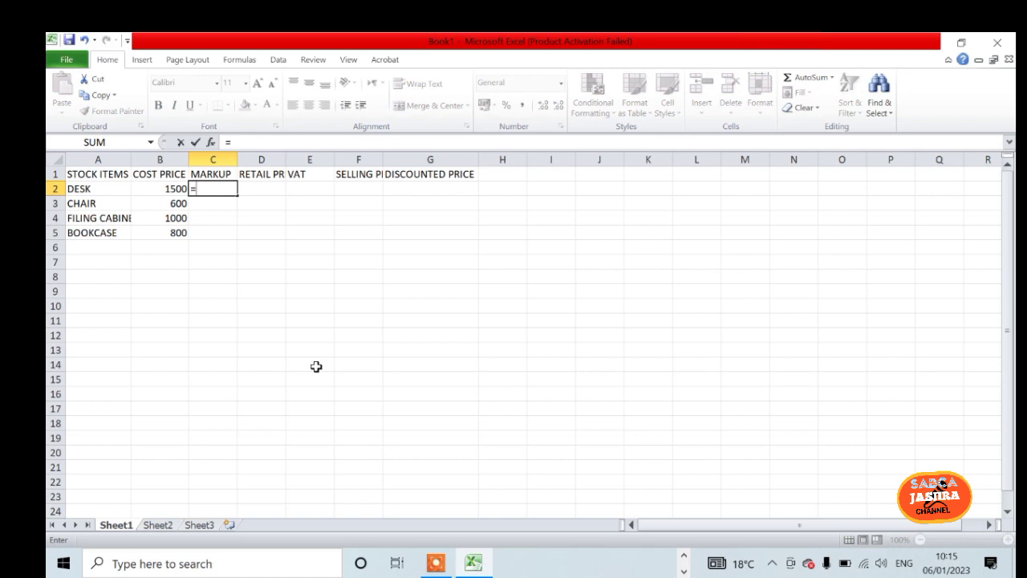
click(163, 189)
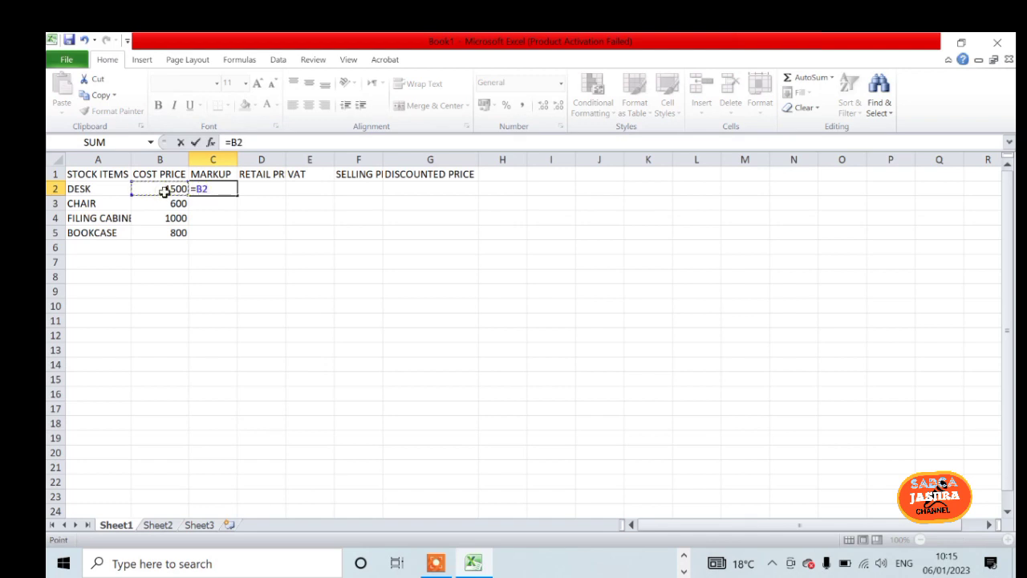
text(*25%)
key(Tab)
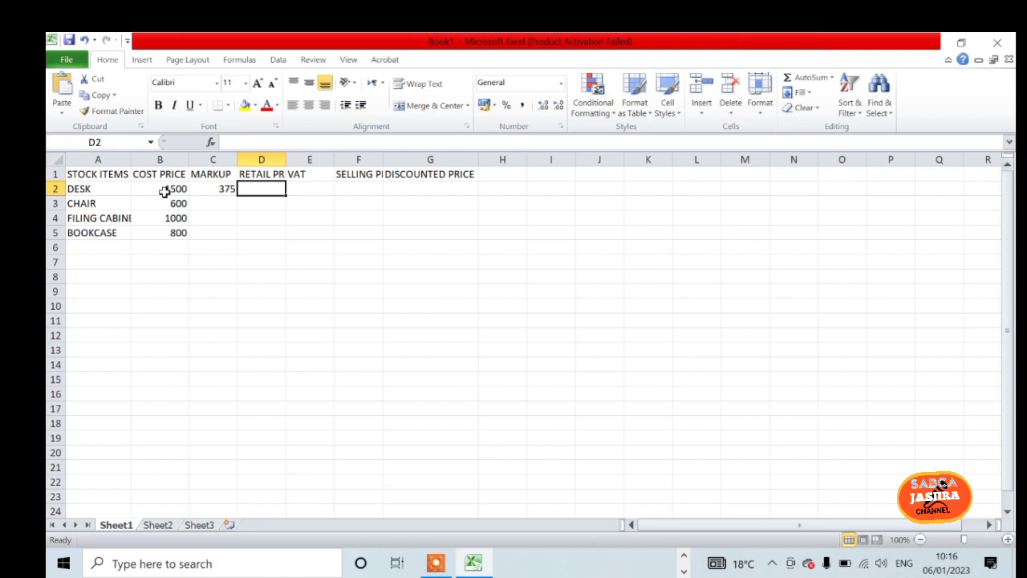
Calculate the DESK retail price in cell D2 with the formula =B2+C2.
text(=)
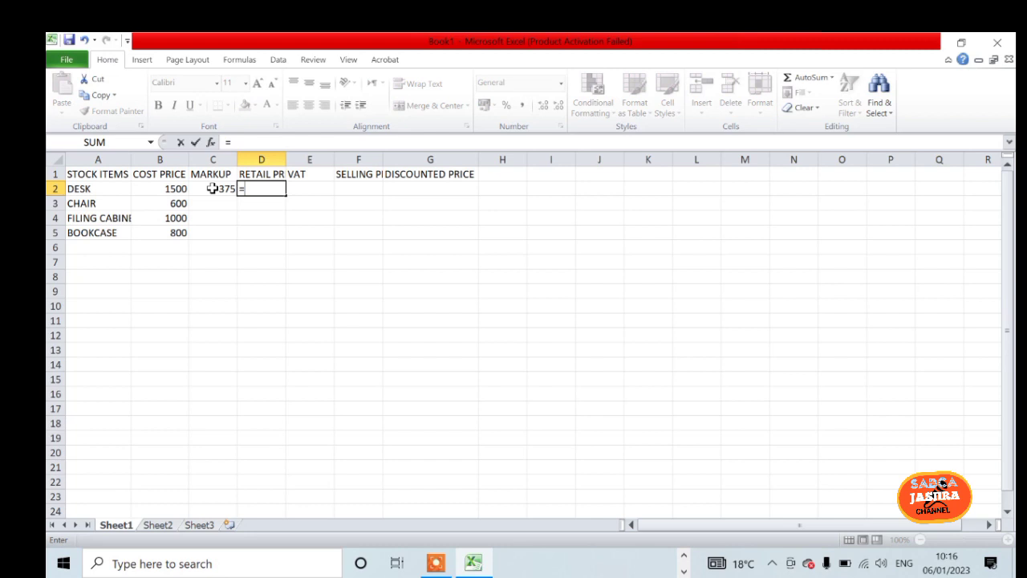
click(163, 188)
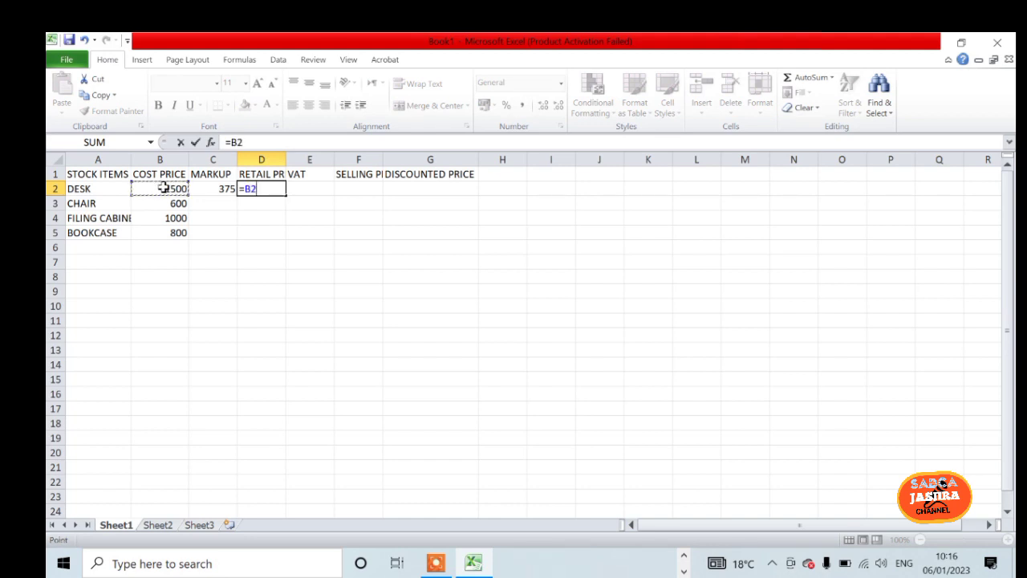
text(+)
click(210, 188)
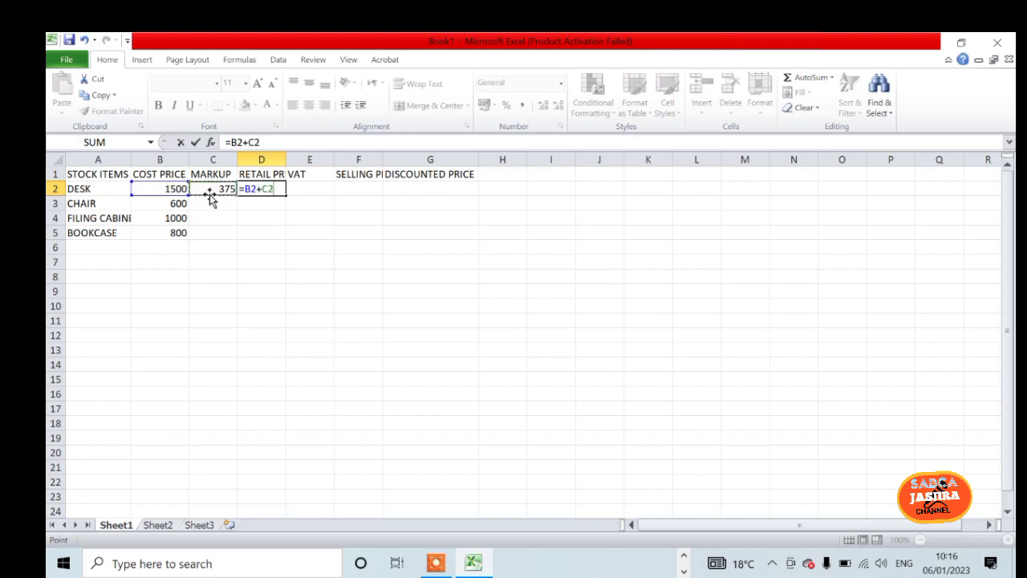
key(Tab)
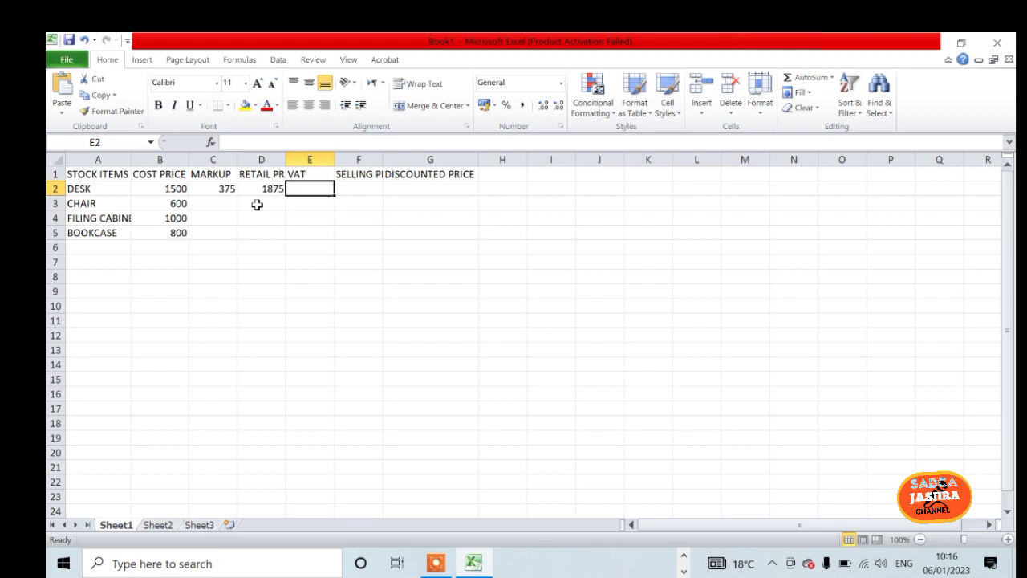
Calculate the DESK VAT in cell E2 with the formula =D2*14%.
text(=)
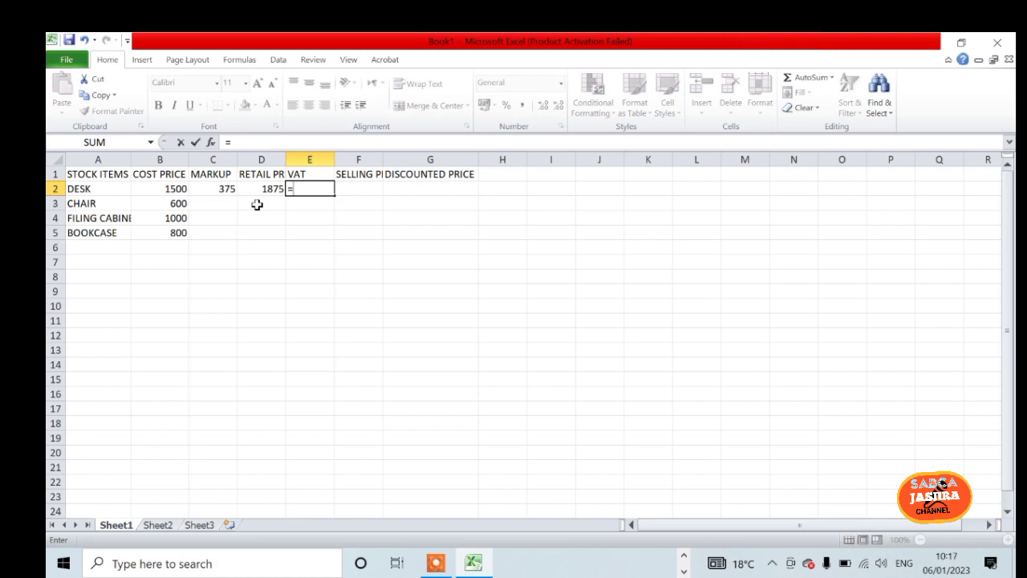
text(D2)
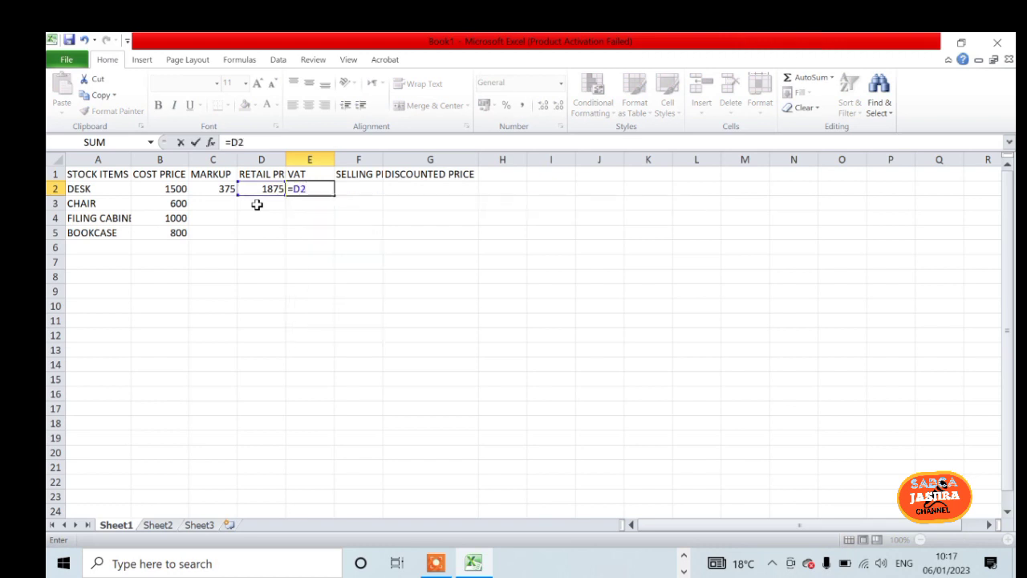
text(*14%)
key(Tab)
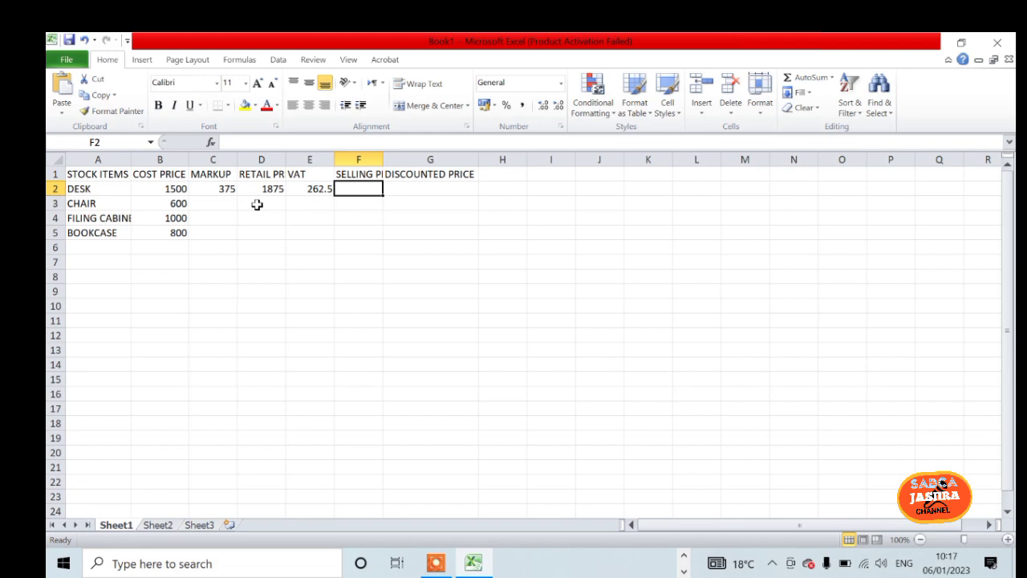
Calculate the DESK selling price in cell F2 with the formula =D2+E2, correcting the mistyped retail price reference.
text(-)
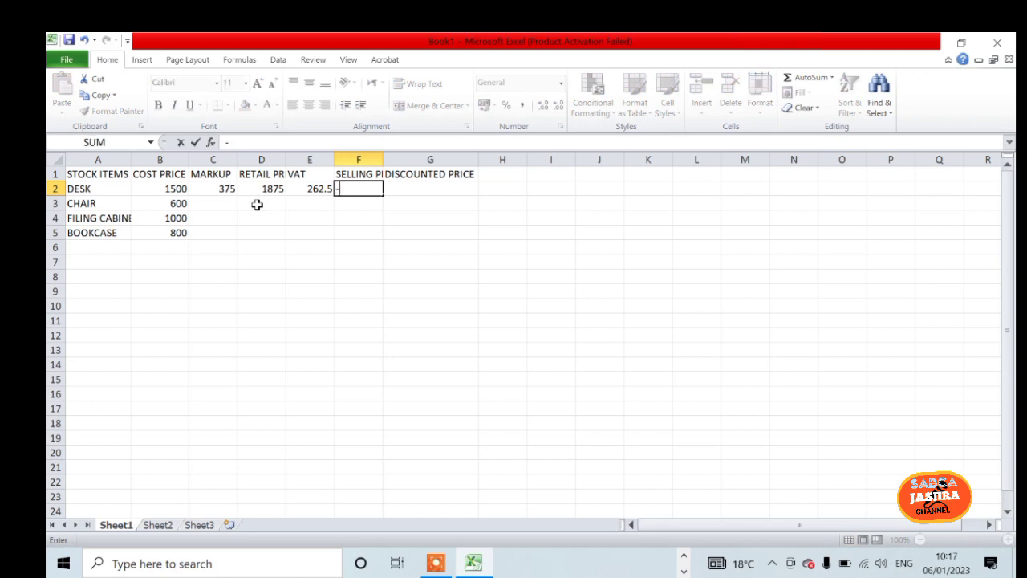
key(Escape)
text(=)
text(DE)
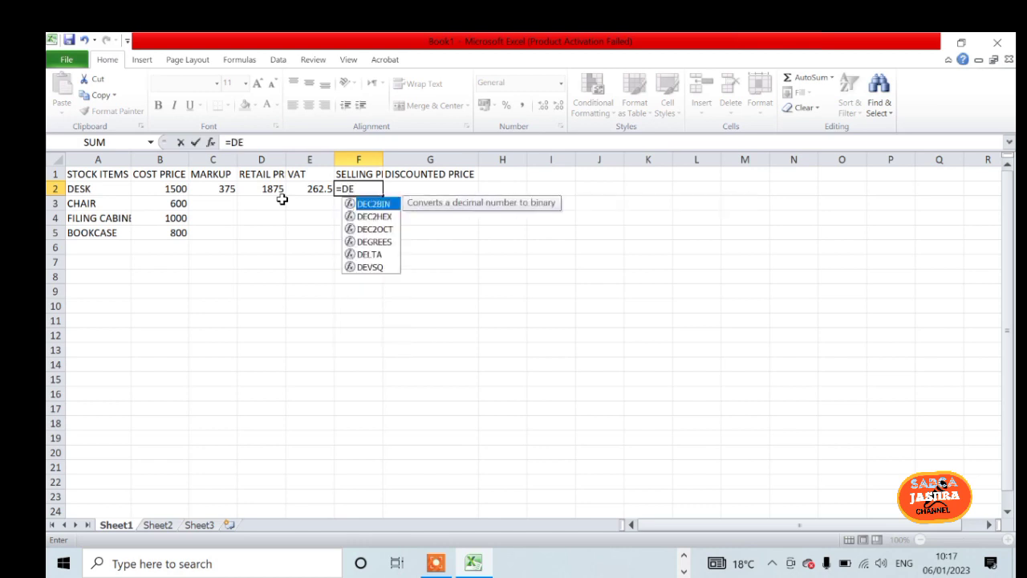
text(*)
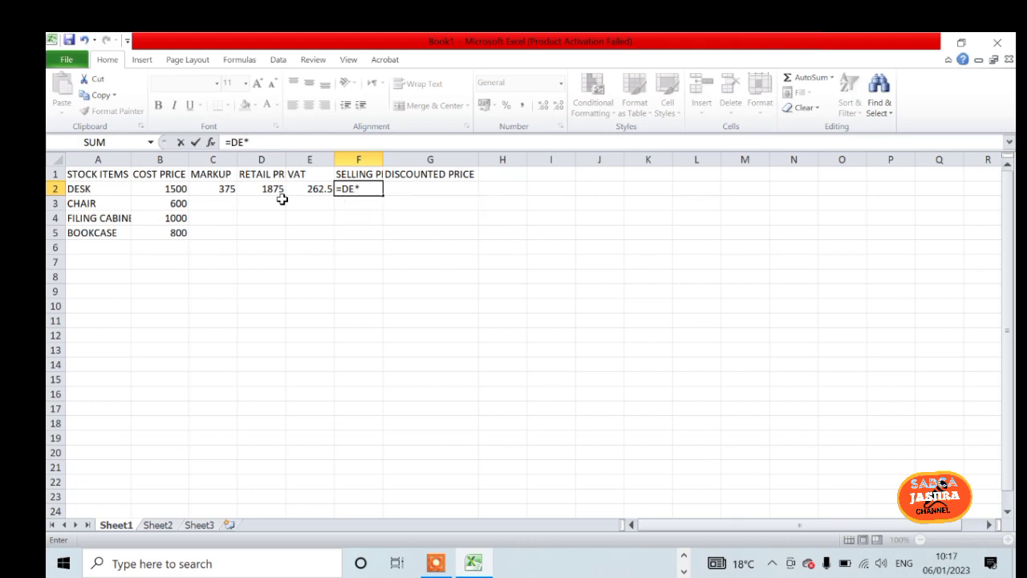
key(BackSpace)
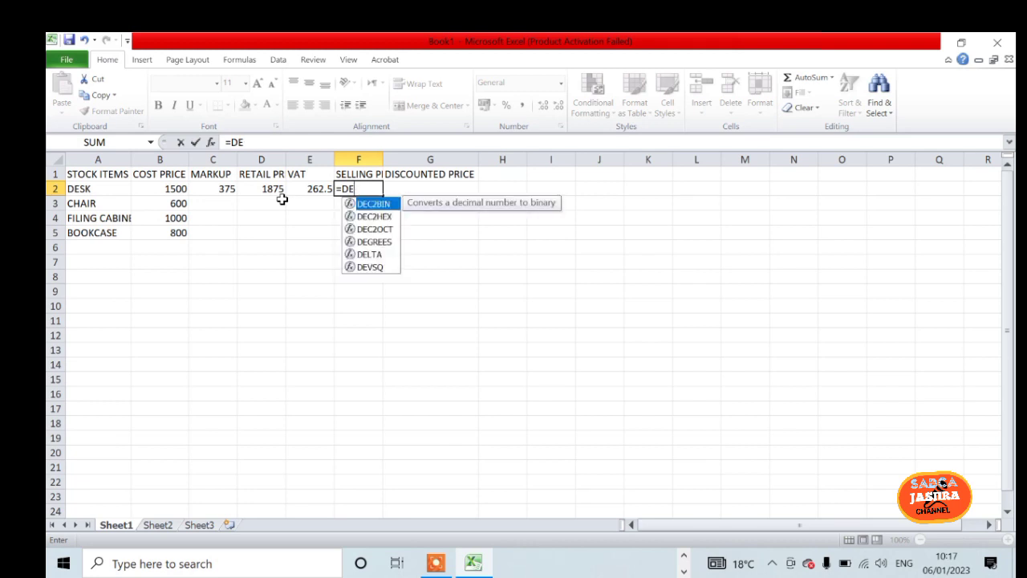
text(+)
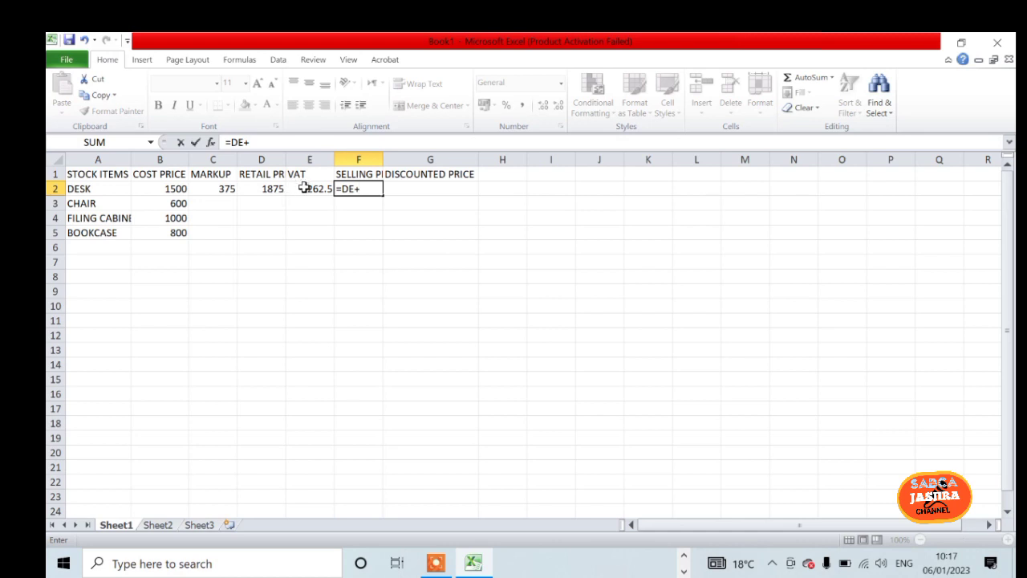
click(305, 188)
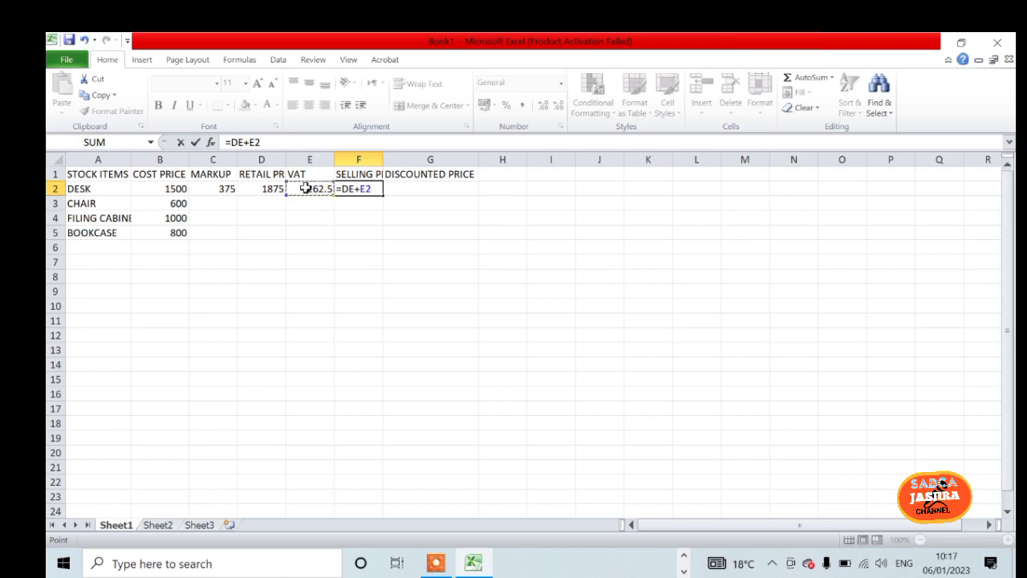
click(351, 189)
key(BackSpace)
text(2)
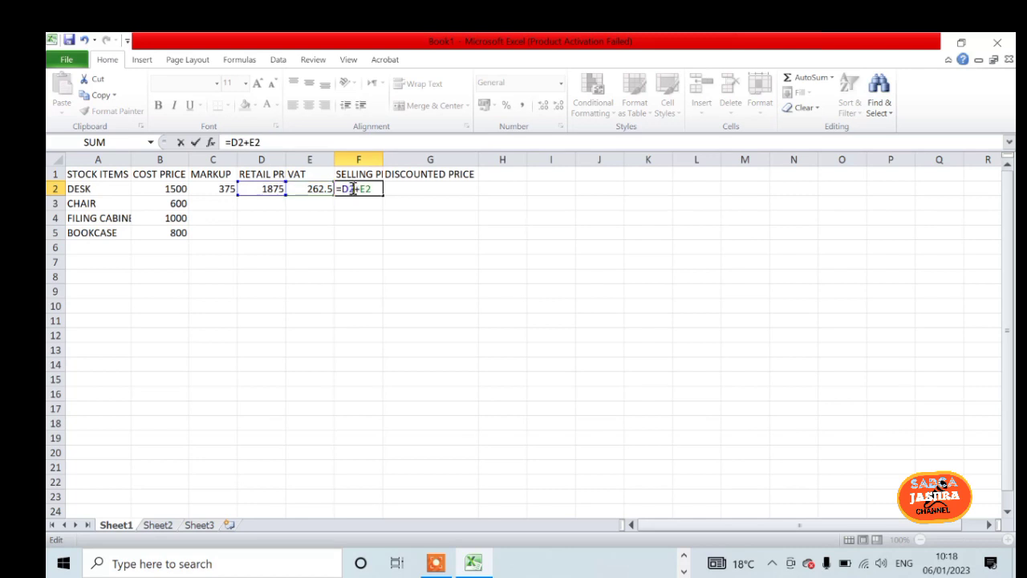
click(419, 183)
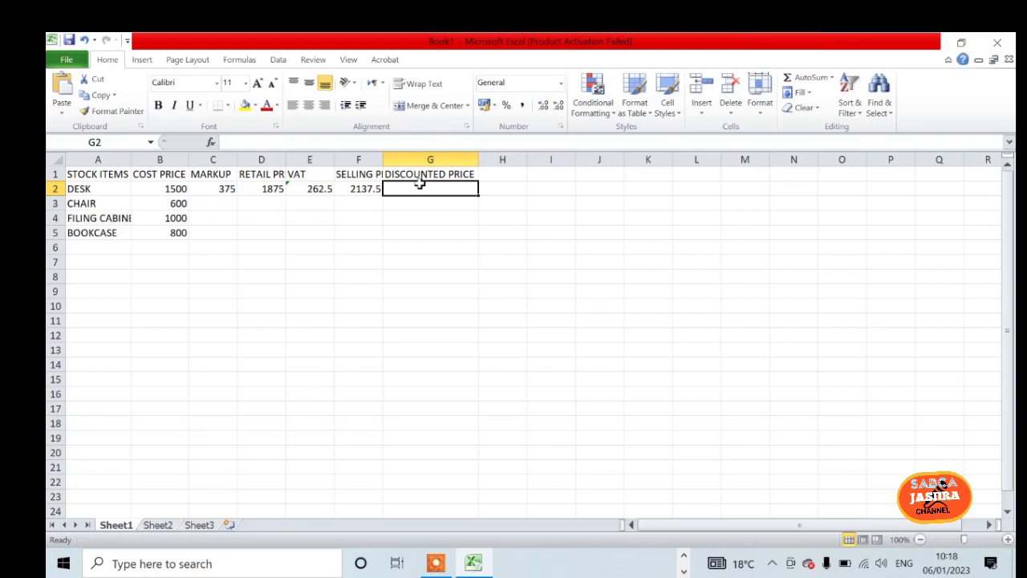
Calculate the DESK discounted price in cell G2 with the formula =F2*95%.
text(=)
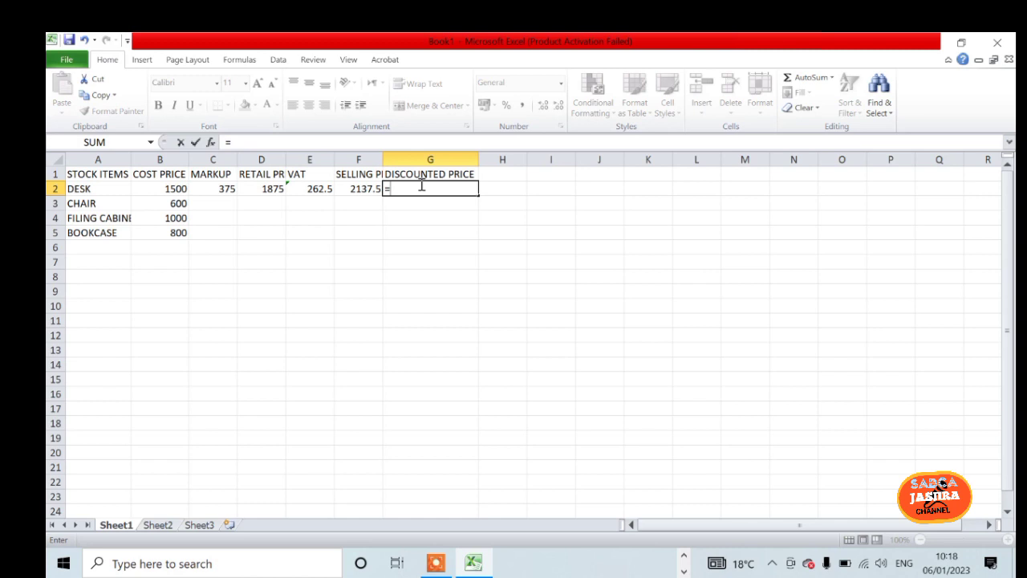
text(F)
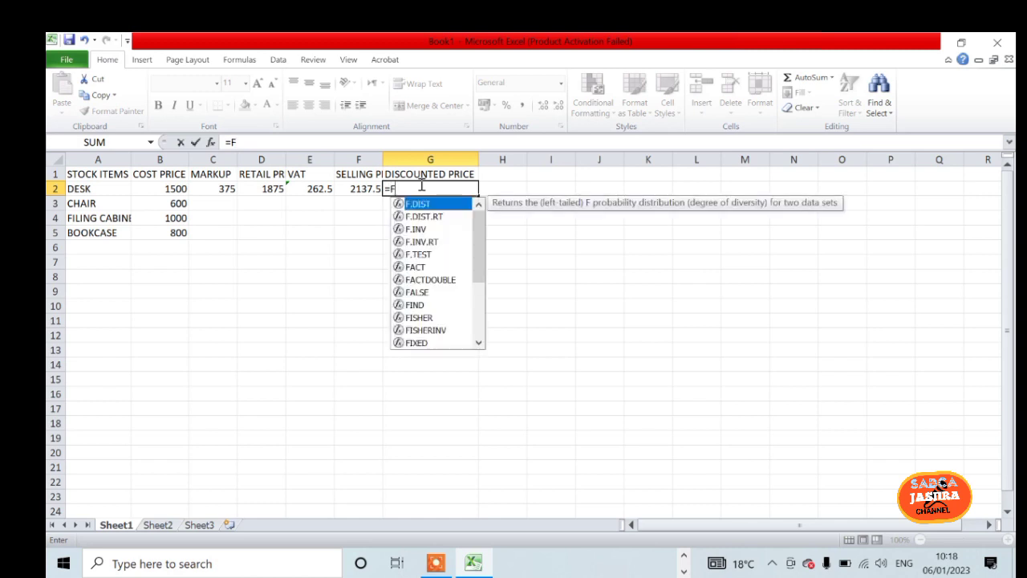
text(2)
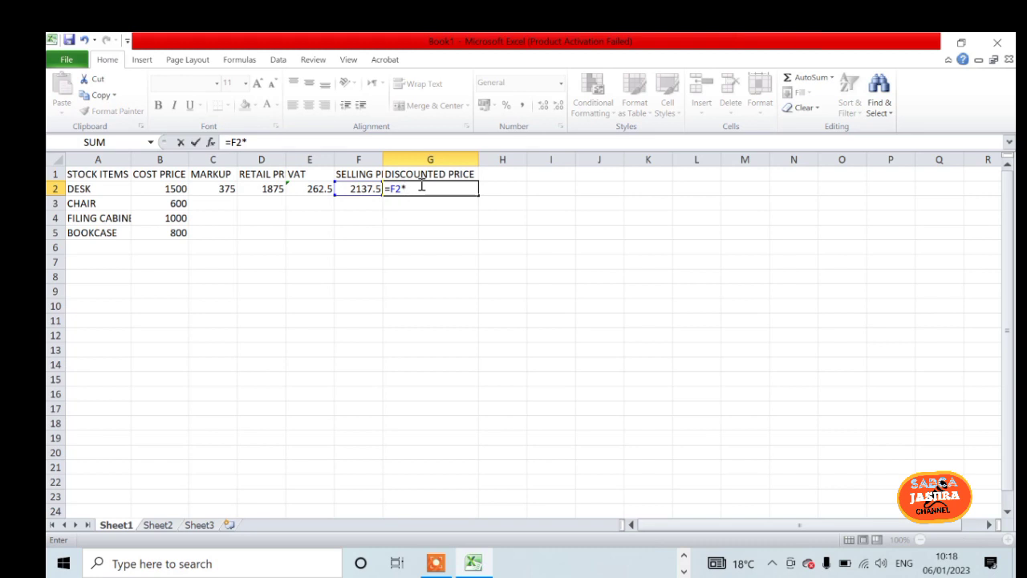
text(*95%)
key(Return)
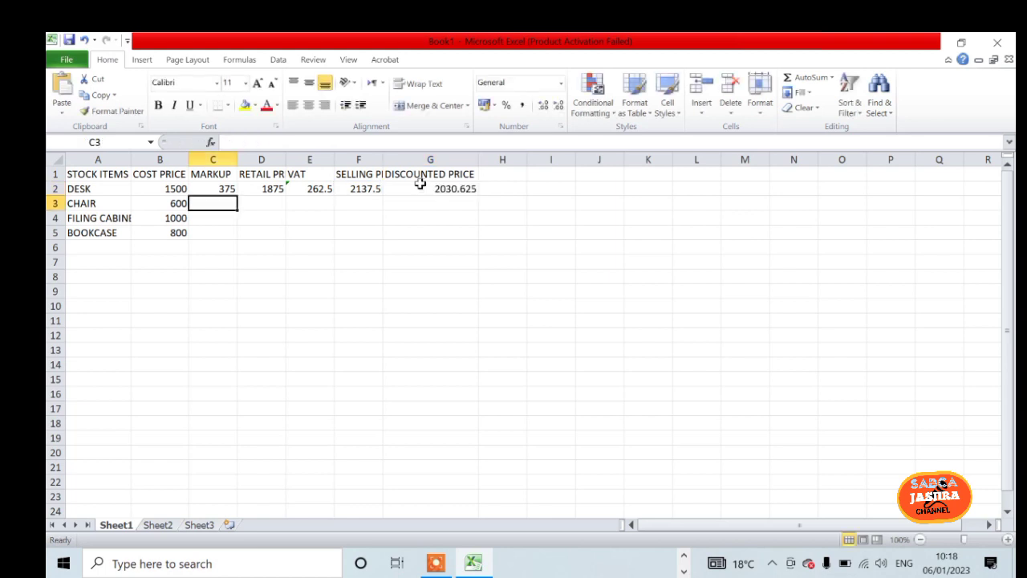
Fill the DESK formulas in C2:G2 down to row 5 for the CHAIR, FILING CABINET and BOOKCASE rows.
click(207, 187)
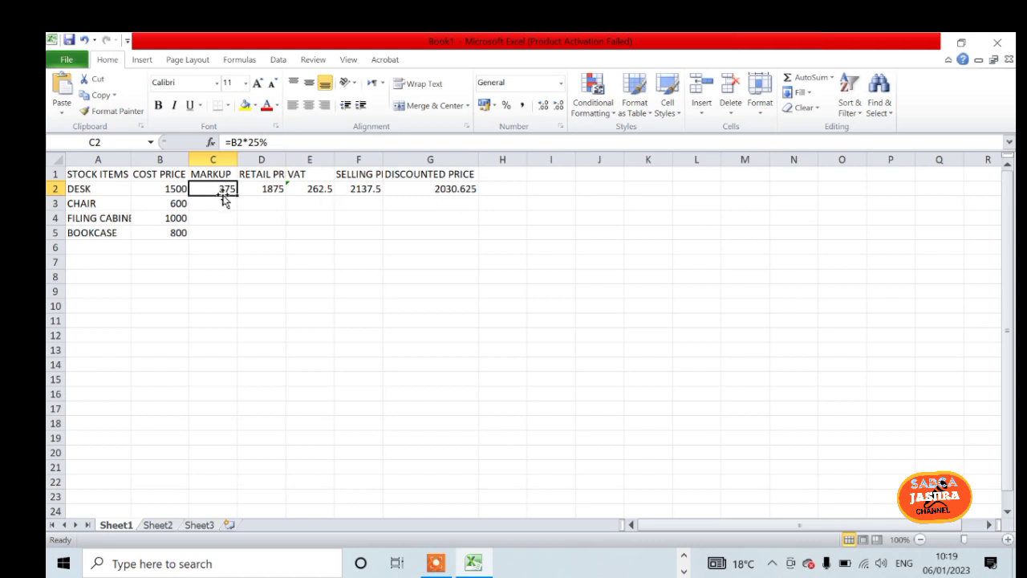
drag(216, 188, 438, 187)
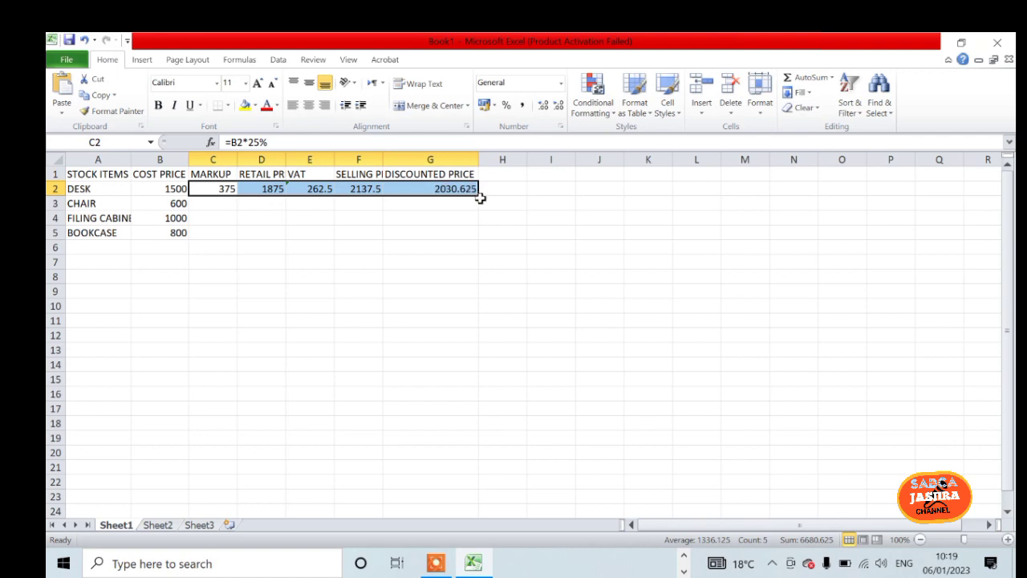
drag(479, 197, 480, 241)
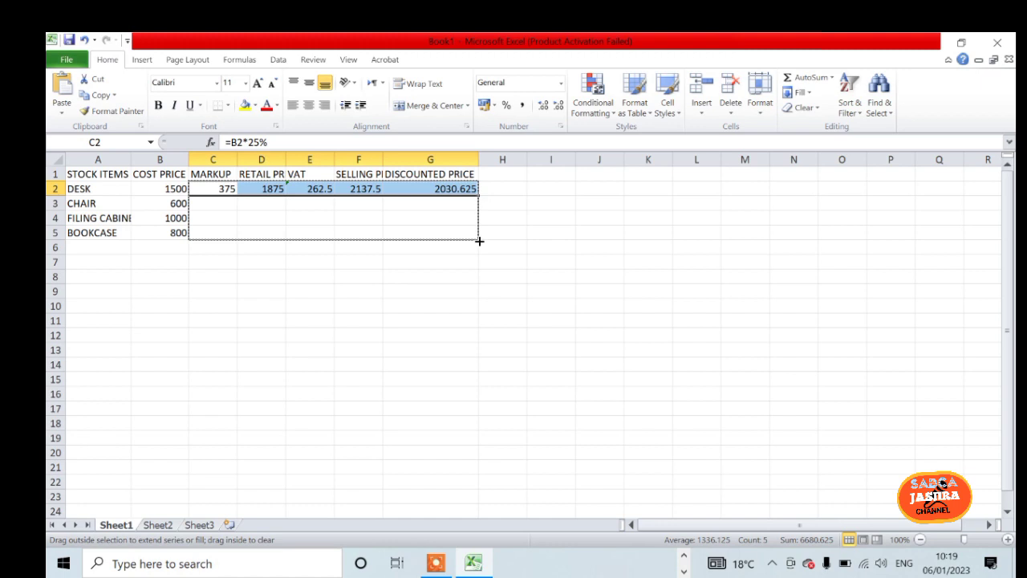
drag(479, 240, 479, 241)
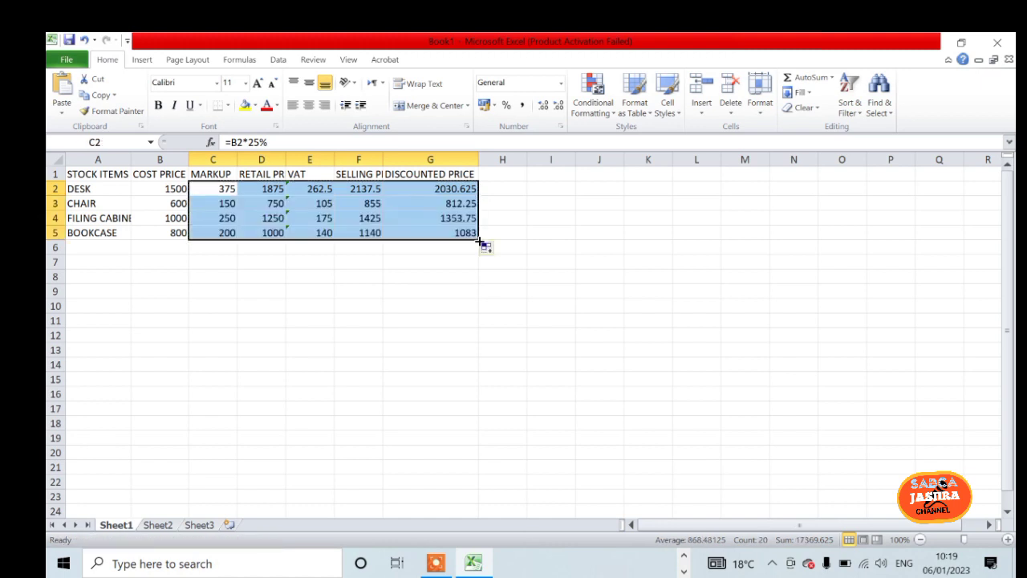
click(543, 228)
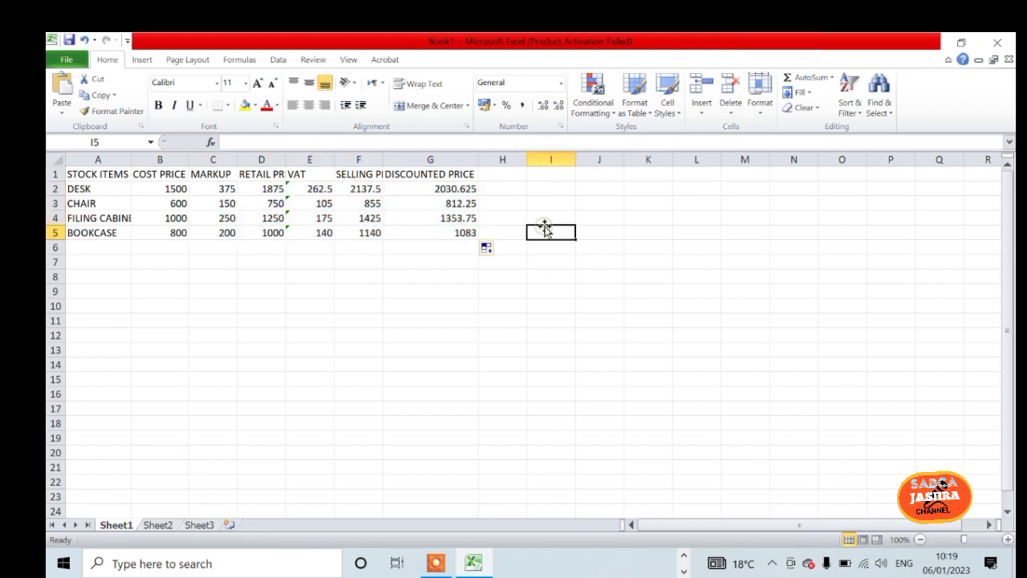
Review the stock table's columns and examine the DESK formulas for markup, VAT, selling price and discounted price in row 2.
drag(101, 172, 463, 229)
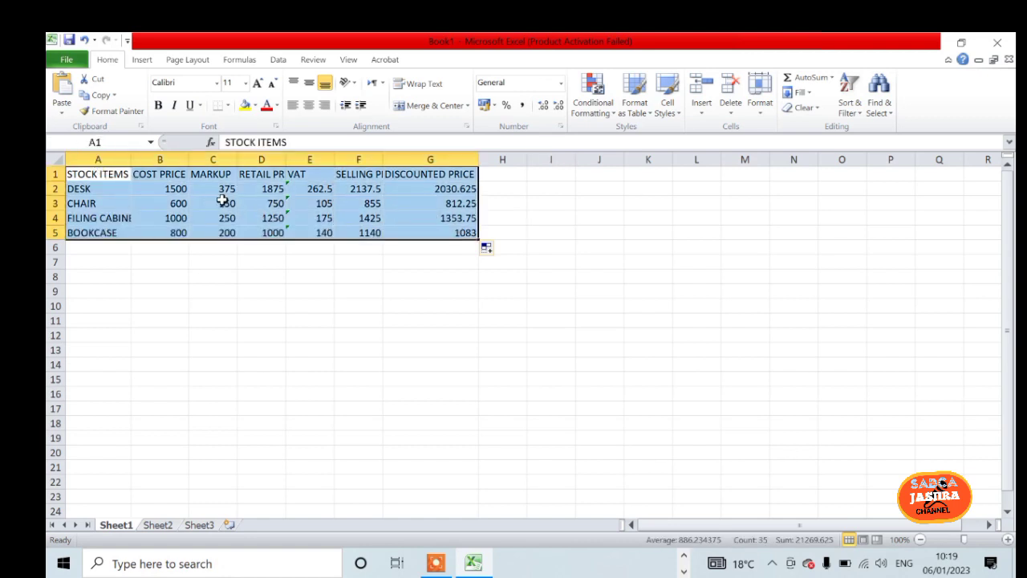
drag(71, 189, 80, 233)
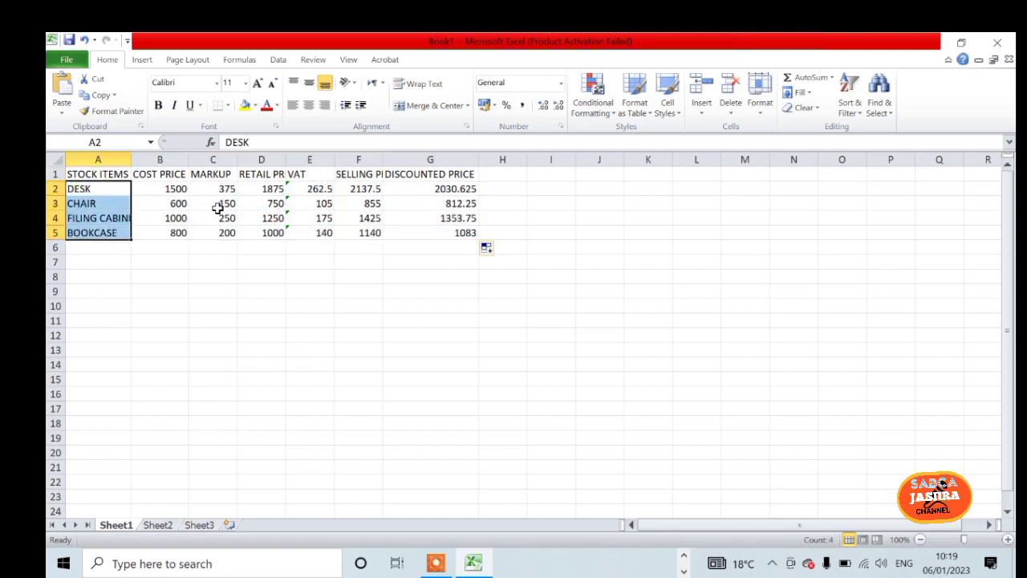
drag(160, 173, 168, 232)
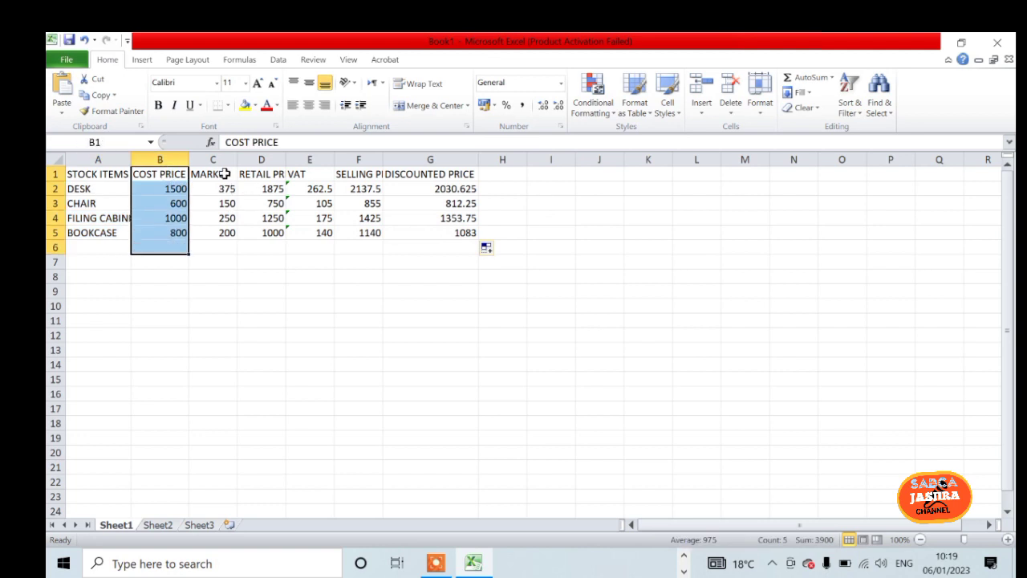
drag(225, 174, 225, 201)
click(224, 192)
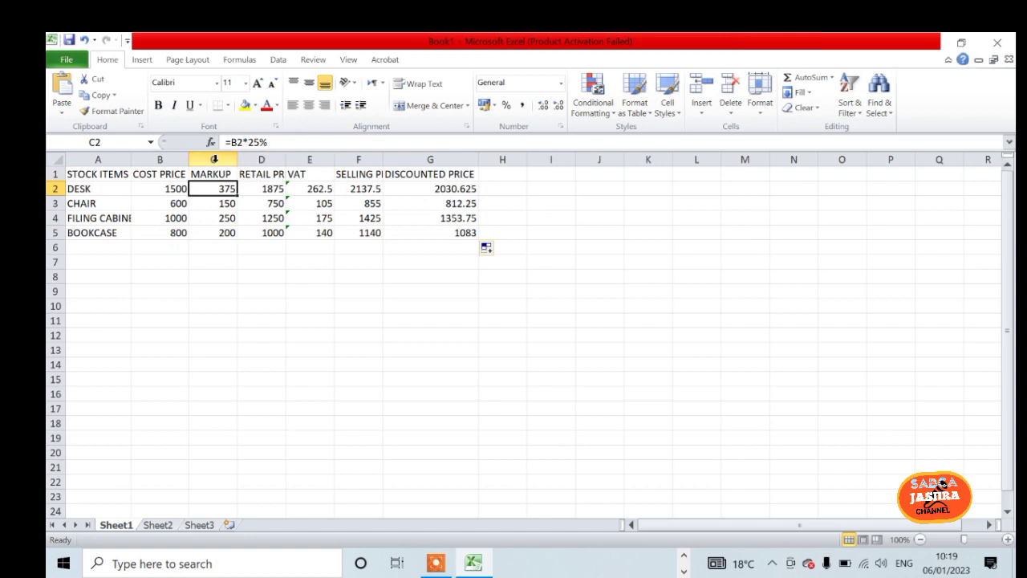
click(299, 188)
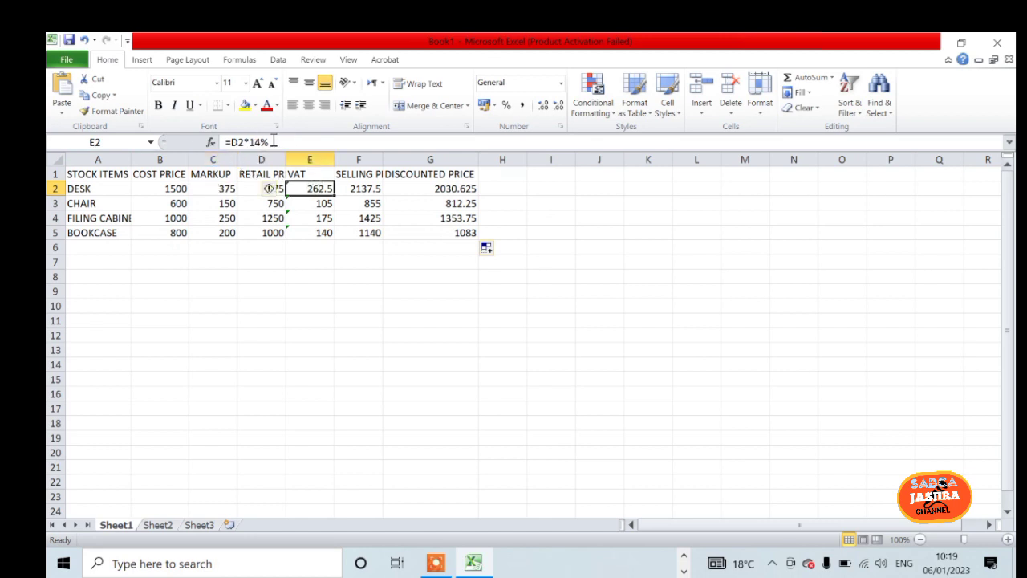
click(369, 191)
click(421, 187)
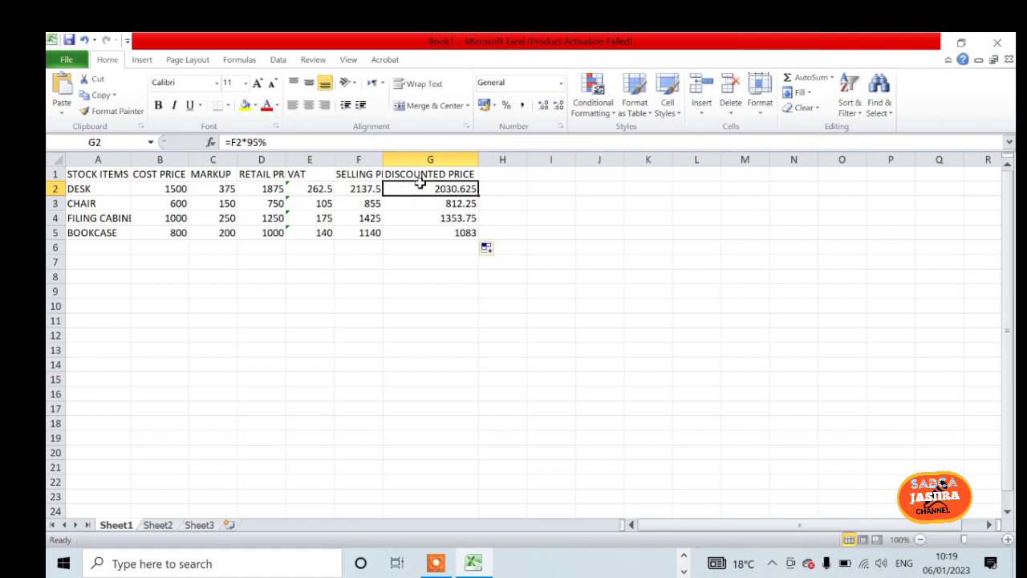
click(82, 173)
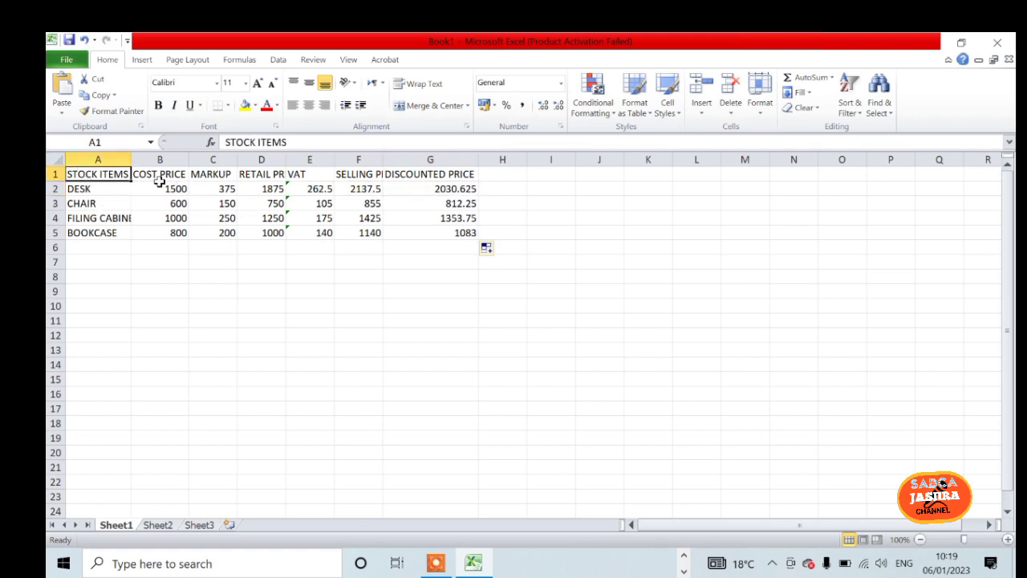
click(212, 190)
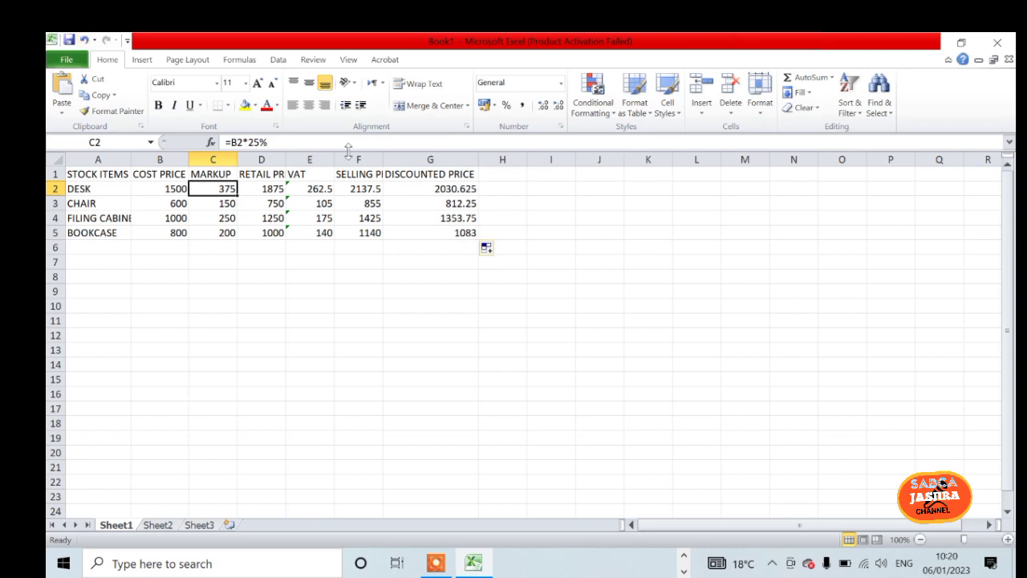
Compare the discounted price formulas in cells G2 to G5, checking how the selling price reference and the 95% factor carry down.
click(442, 187)
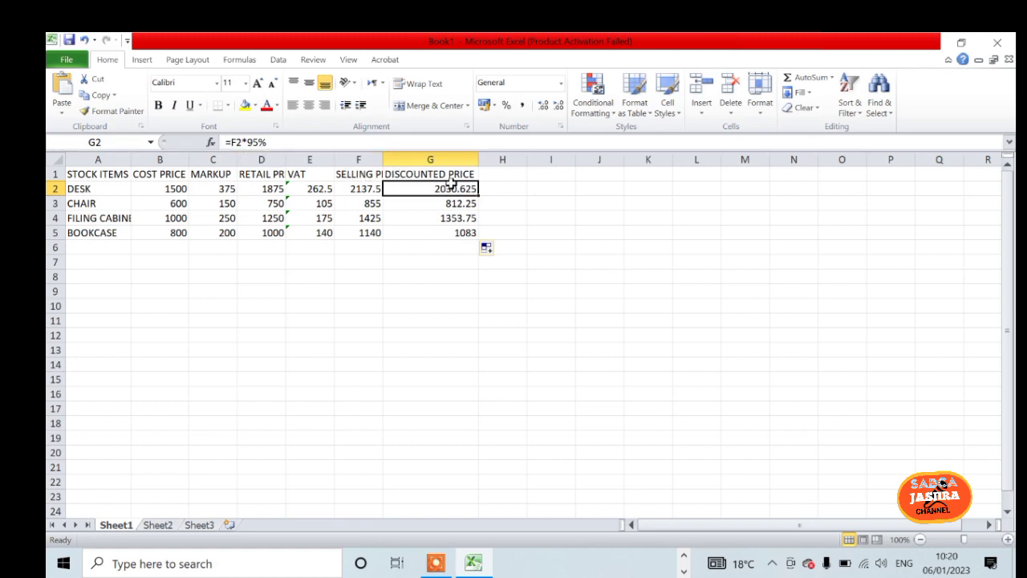
click(452, 233)
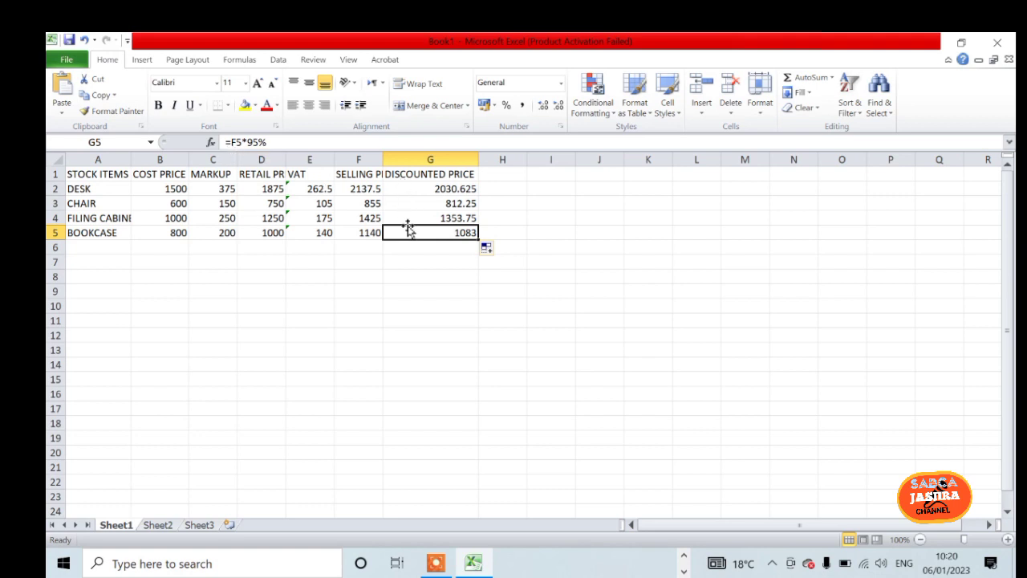
click(403, 191)
click(412, 202)
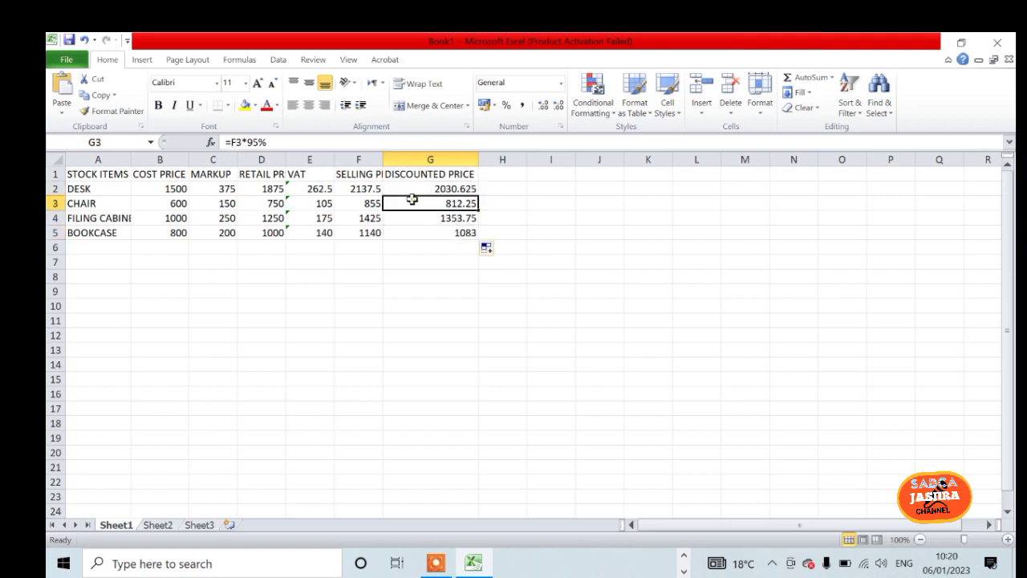
click(415, 221)
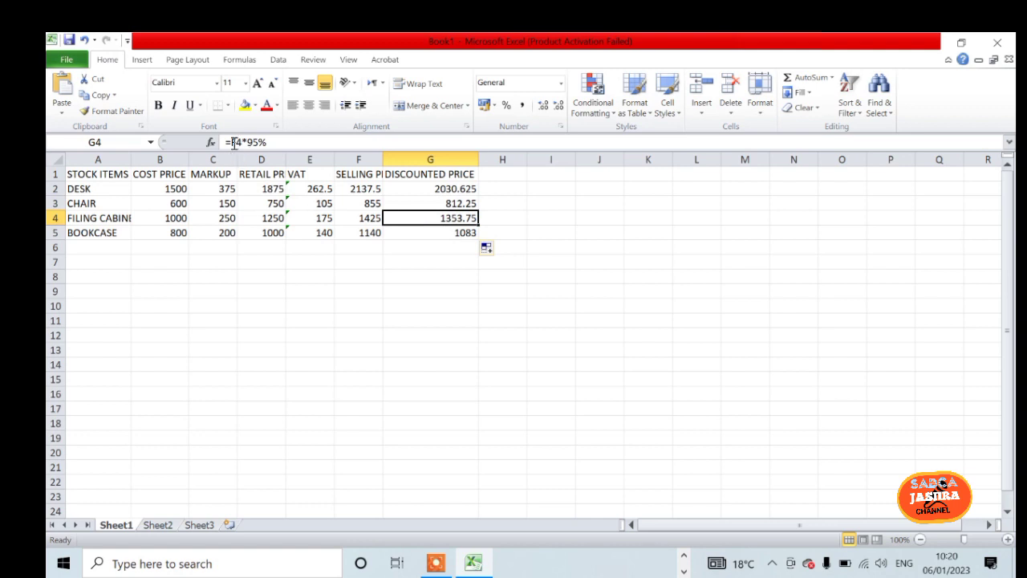
click(419, 232)
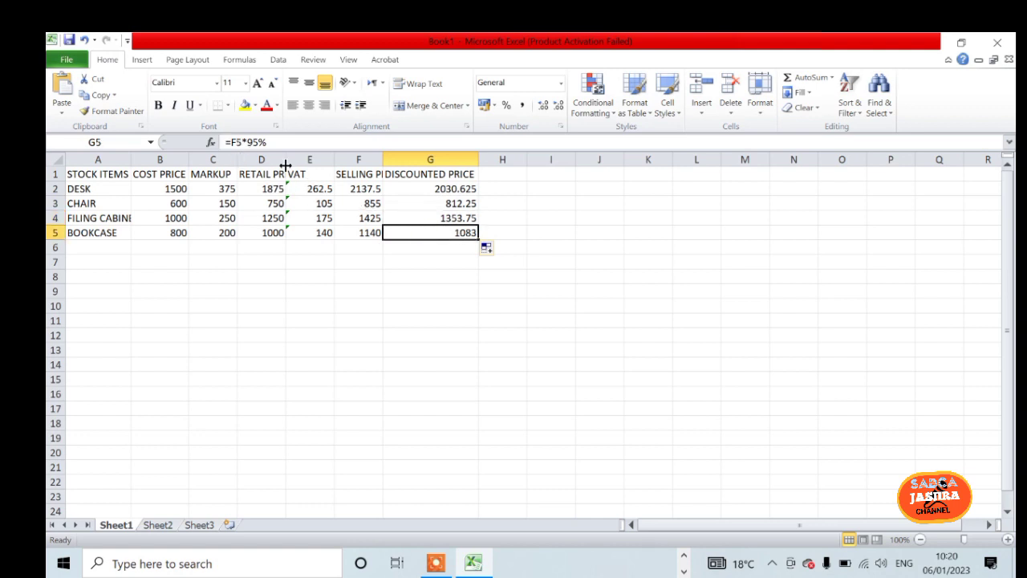
click(270, 142)
drag(269, 142, 250, 143)
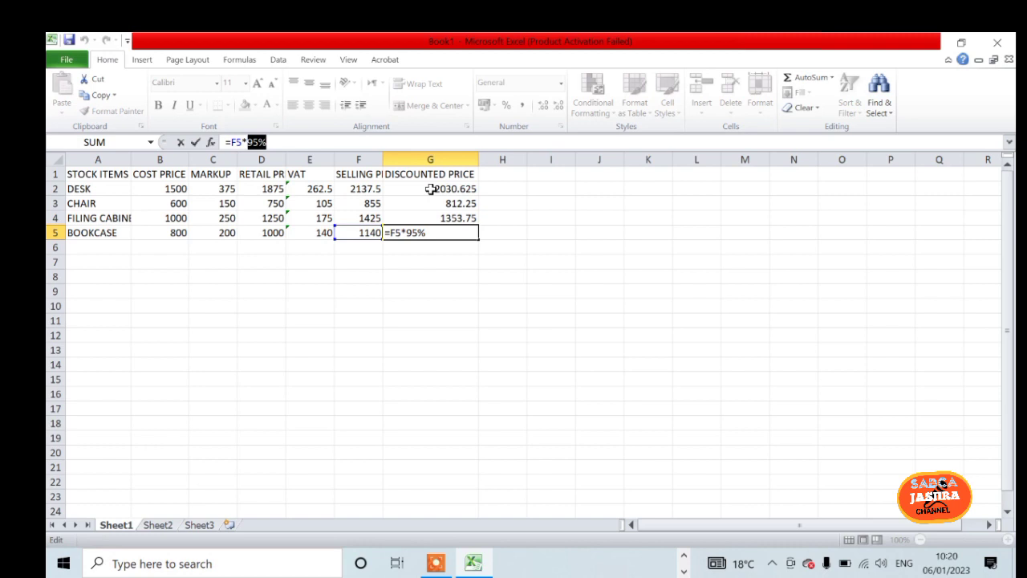
key(Return)
click(431, 189)
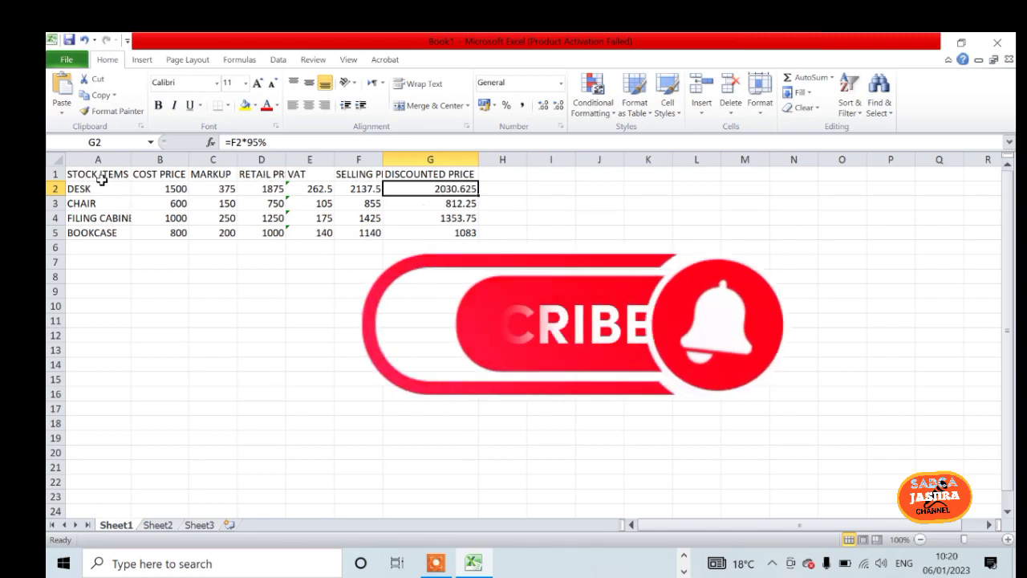
drag(87, 174, 428, 225)
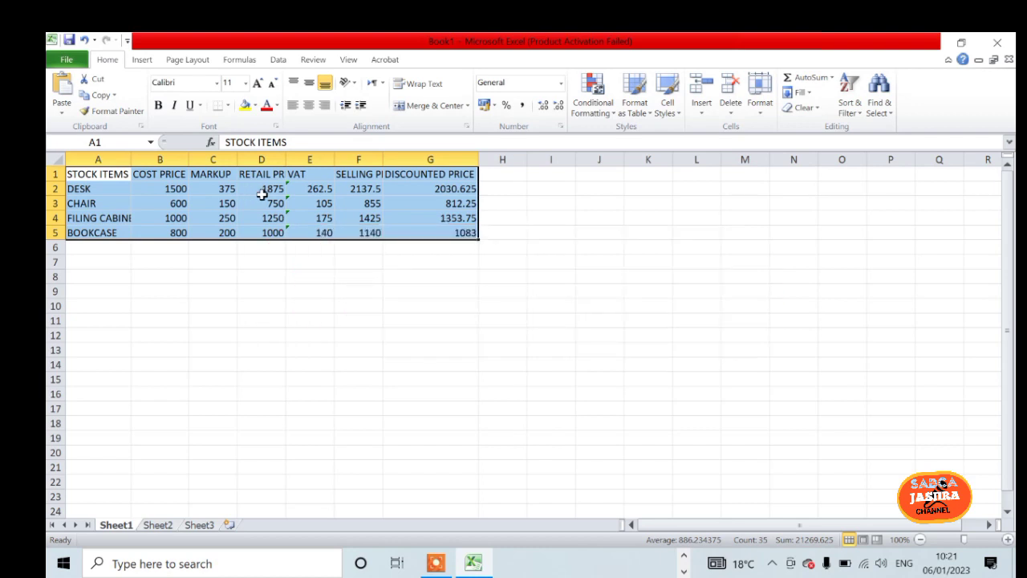
click(195, 247)
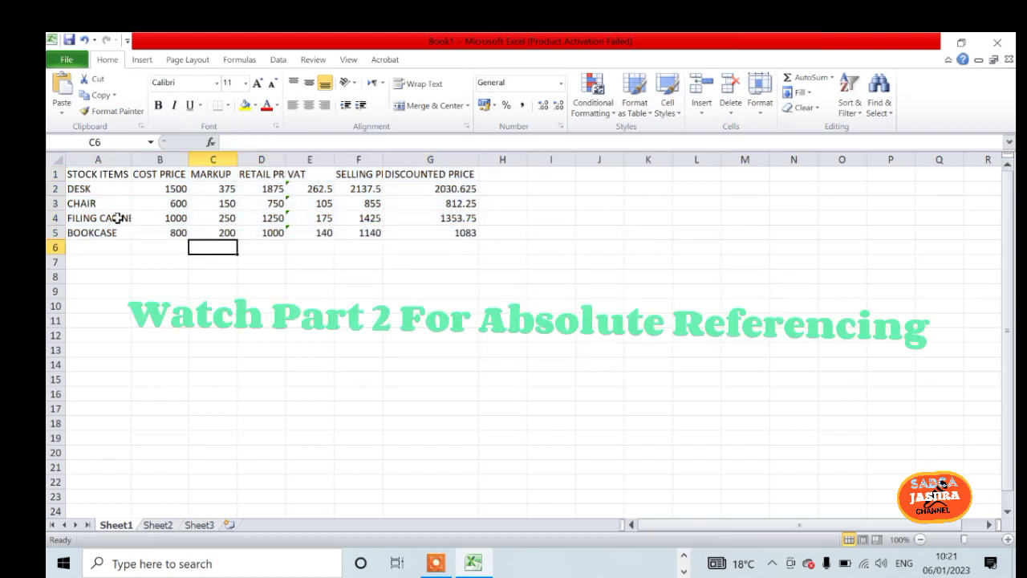